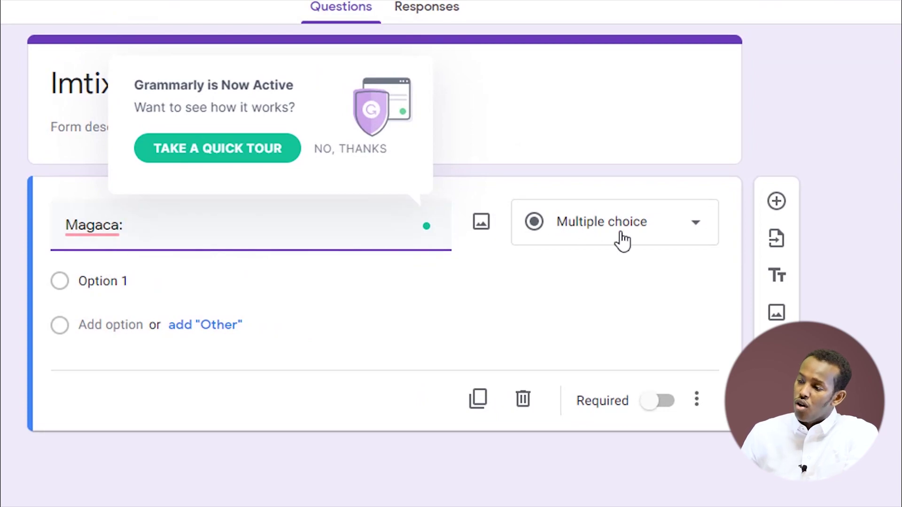
- Change the "Magaca:" question to a short answer, make it required, and dismiss the Grammarly tour offer
click(622, 240)
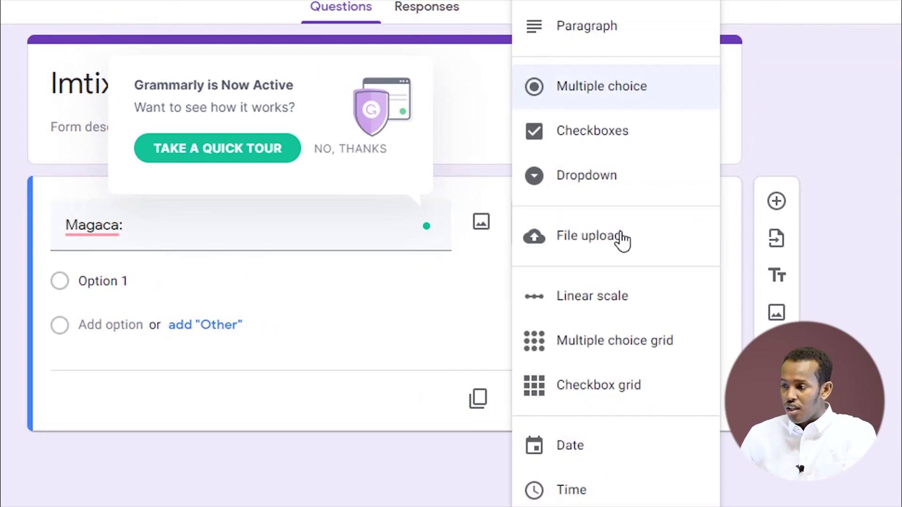
click(595, 7)
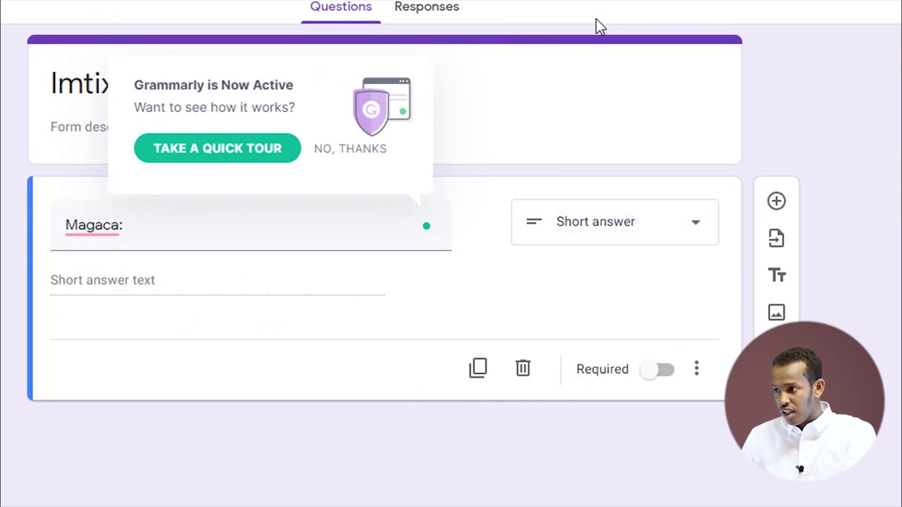
click(665, 371)
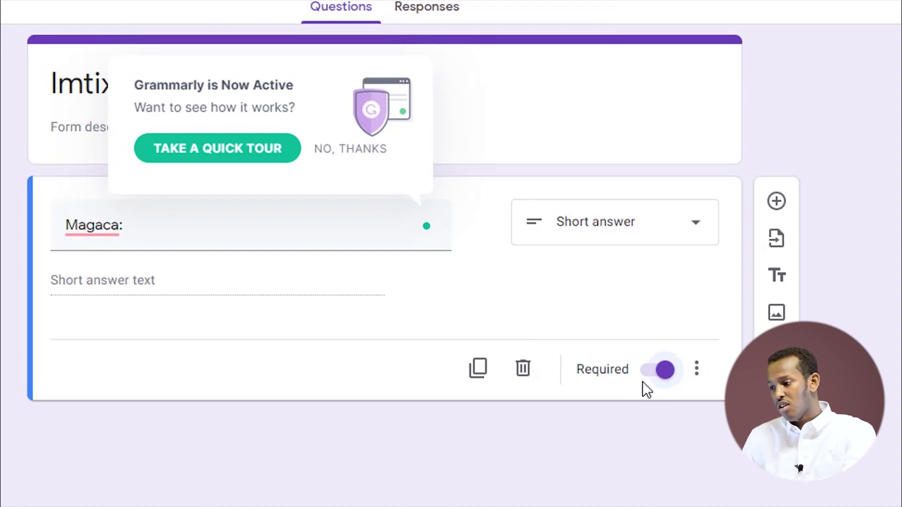
click(346, 149)
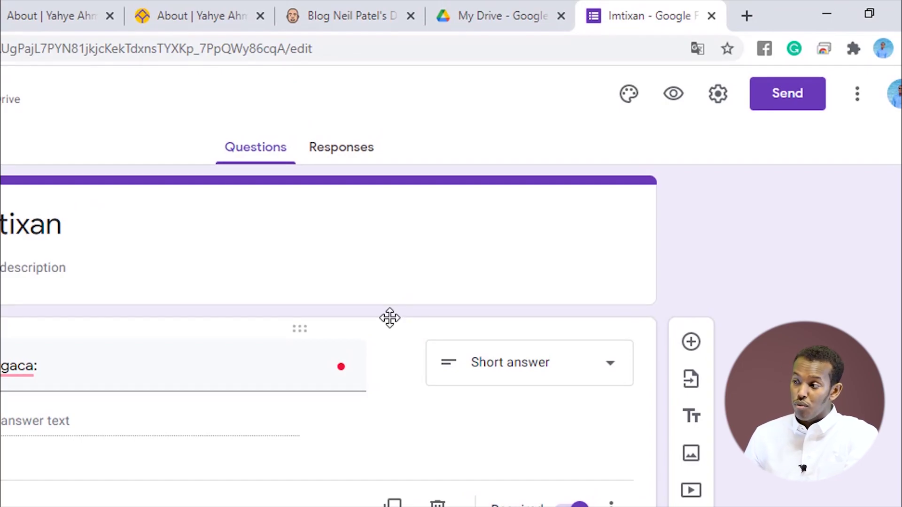
- Turn the form into a quiz in its settings and save the change
click(711, 106)
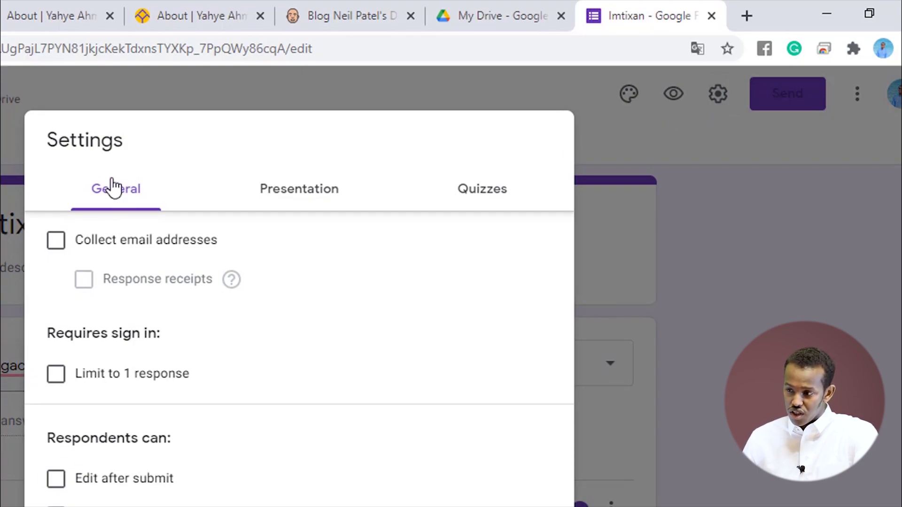
click(300, 201)
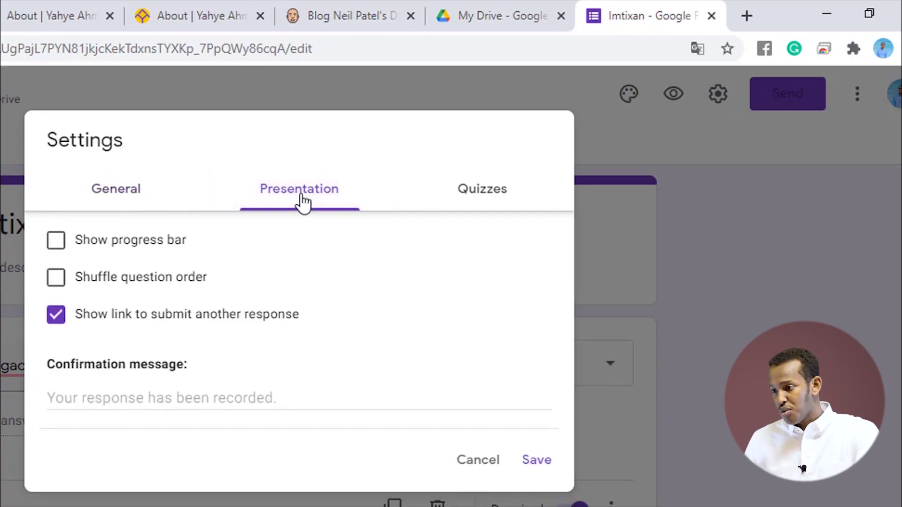
click(507, 191)
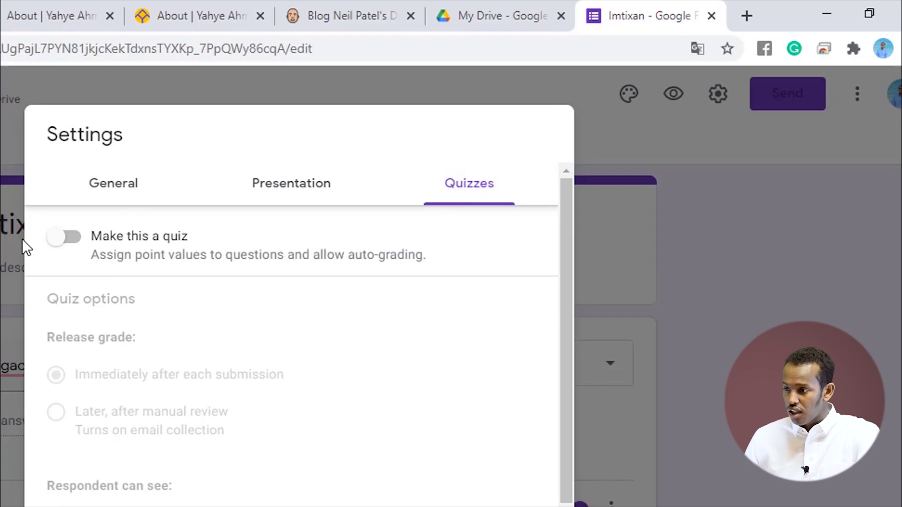
click(73, 239)
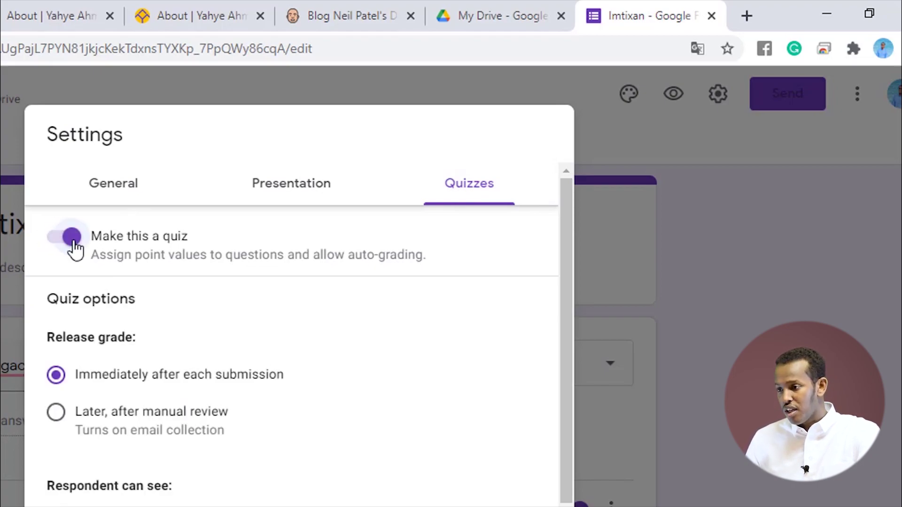
scroll(405, 333, down, 2)
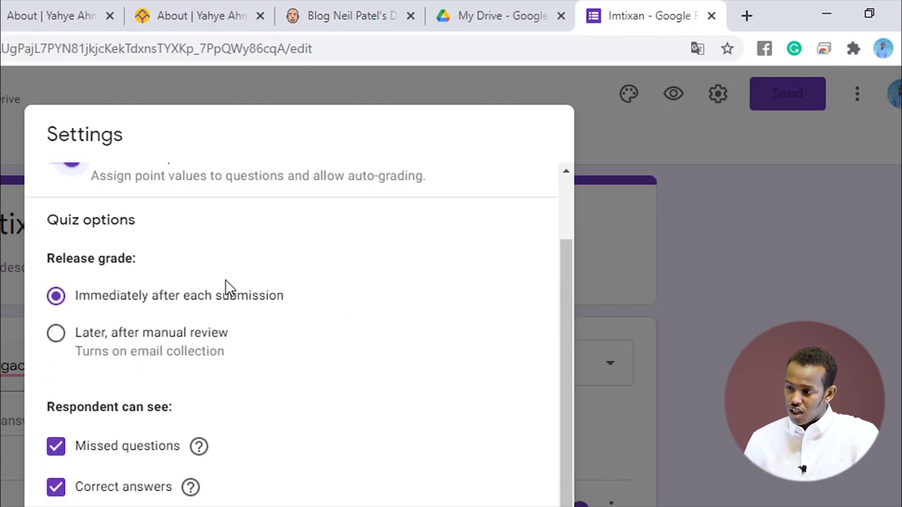
scroll(287, 351, up, 2)
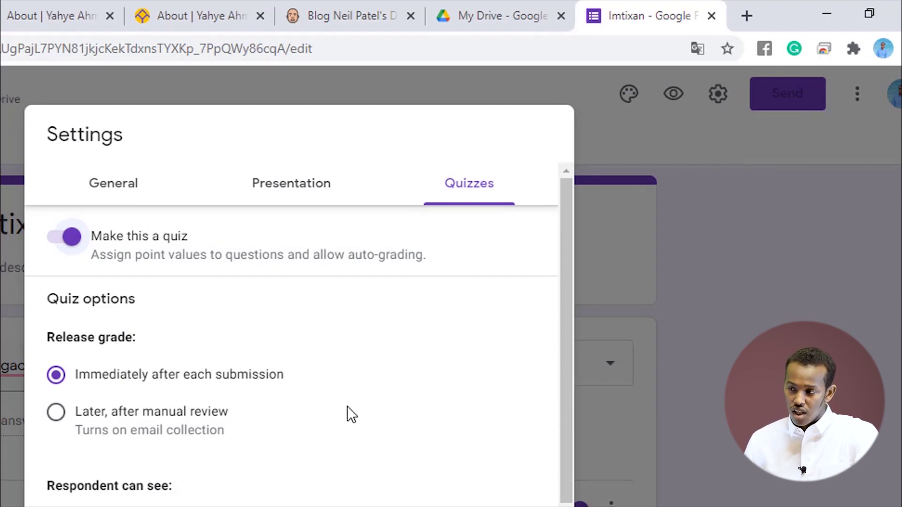
scroll(348, 407, down, 2)
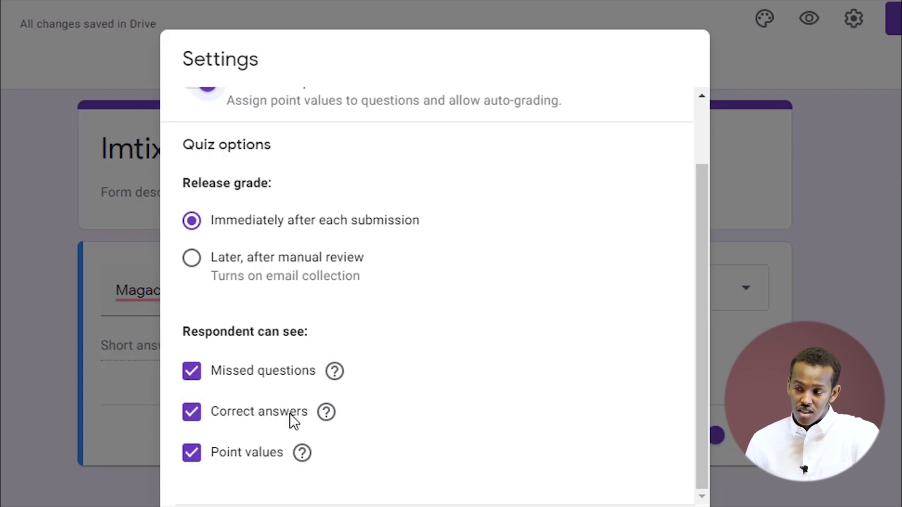
click(189, 418)
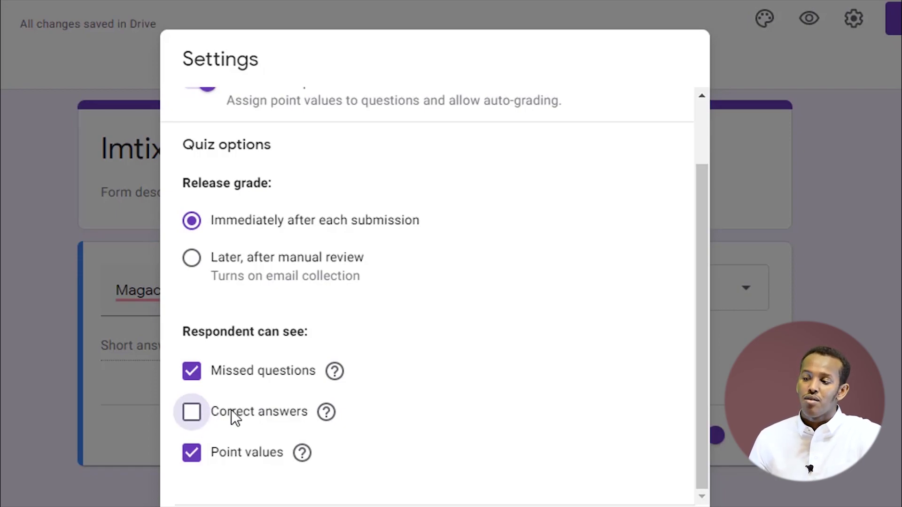
click(196, 416)
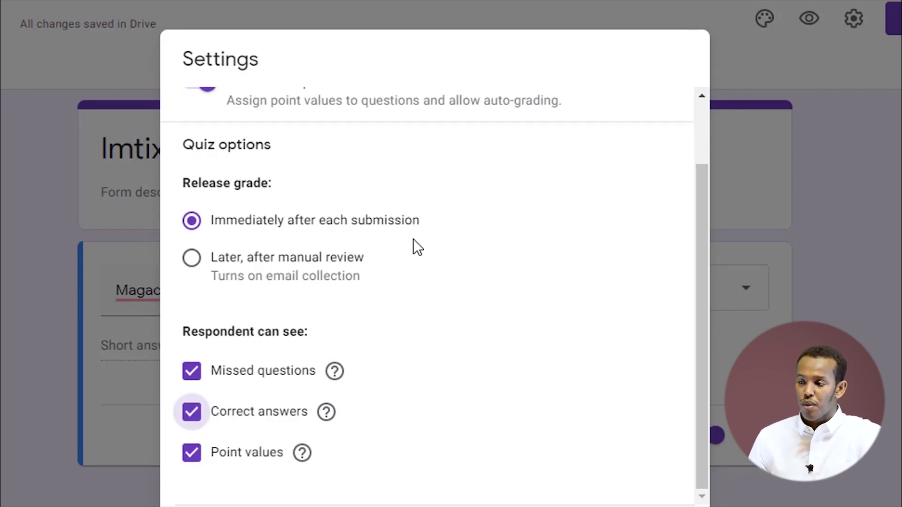
scroll(455, 244, up, 2)
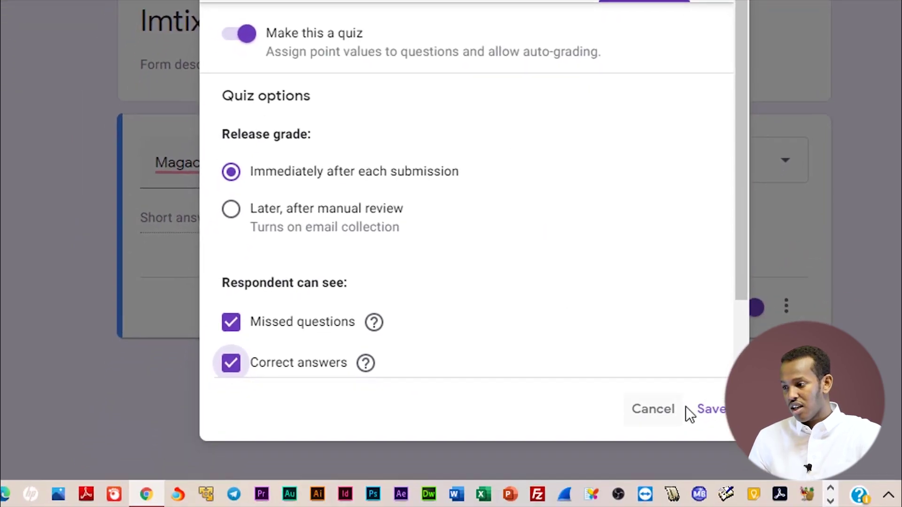
click(713, 409)
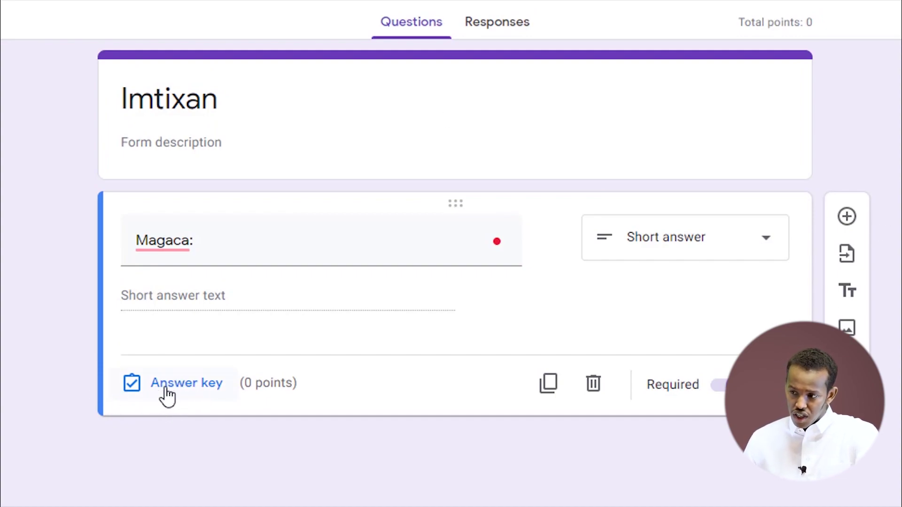
- Assign 2 points to the "Magaca:" question in its answer key
click(191, 387)
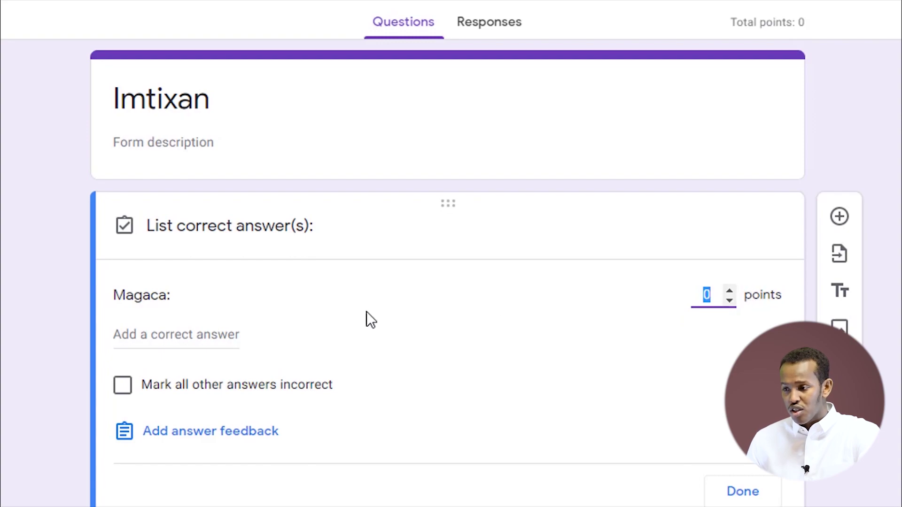
click(730, 291)
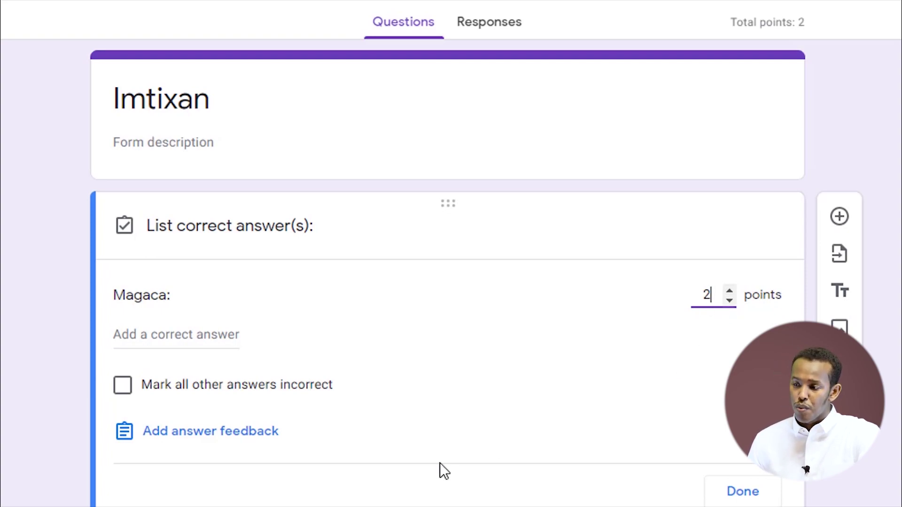
click(742, 492)
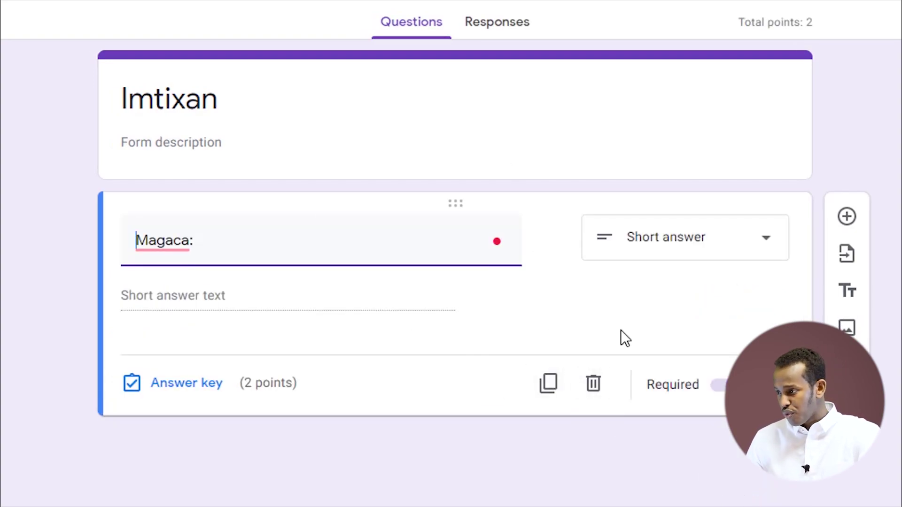
- Add a new multiple-choice question titled "Nabiga scw Aabihi magaciisa:" below the "Magaca:" question
click(847, 218)
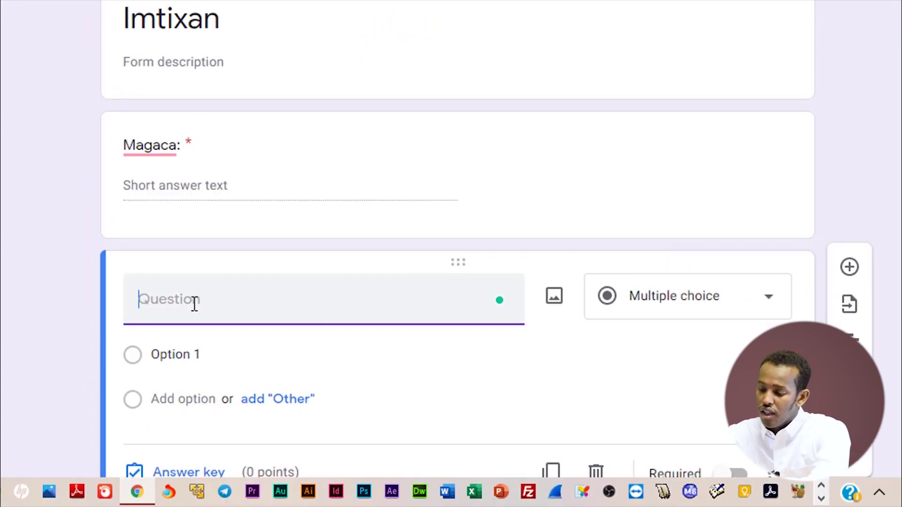
text(Nabiga sscw Aabihi magaciisa:)
scroll(434, 271, down, 2)
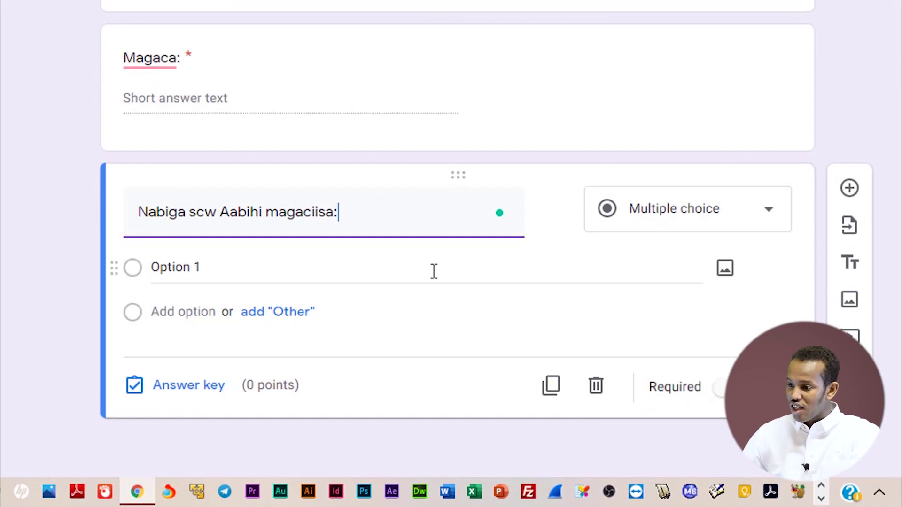
click(225, 275)
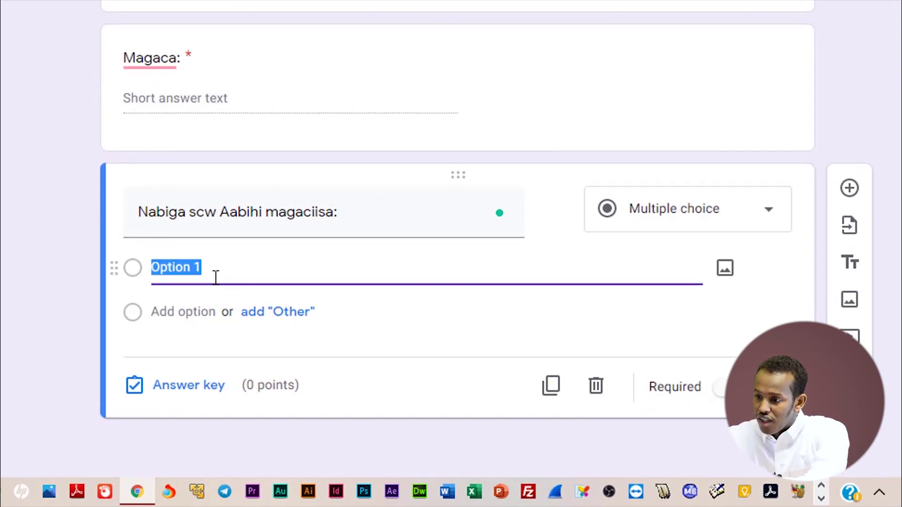
text(Ahmed)
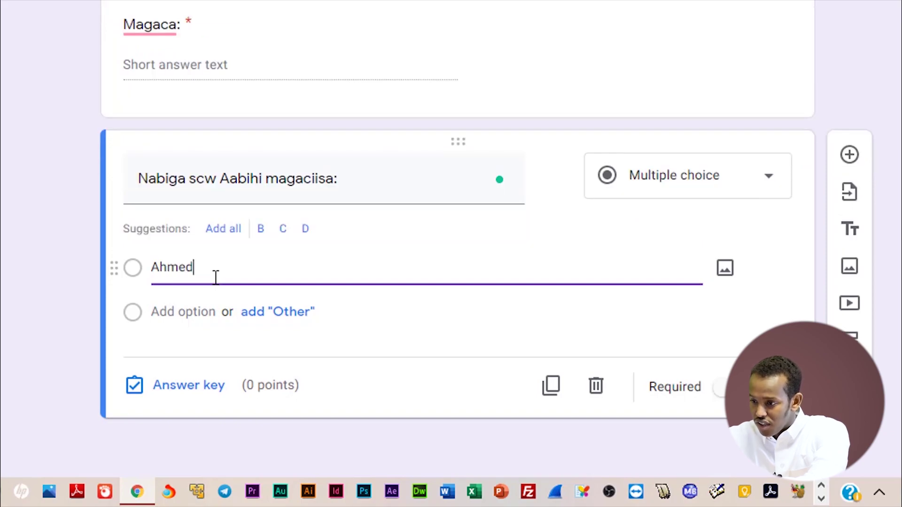
key(Return)
text(abud)
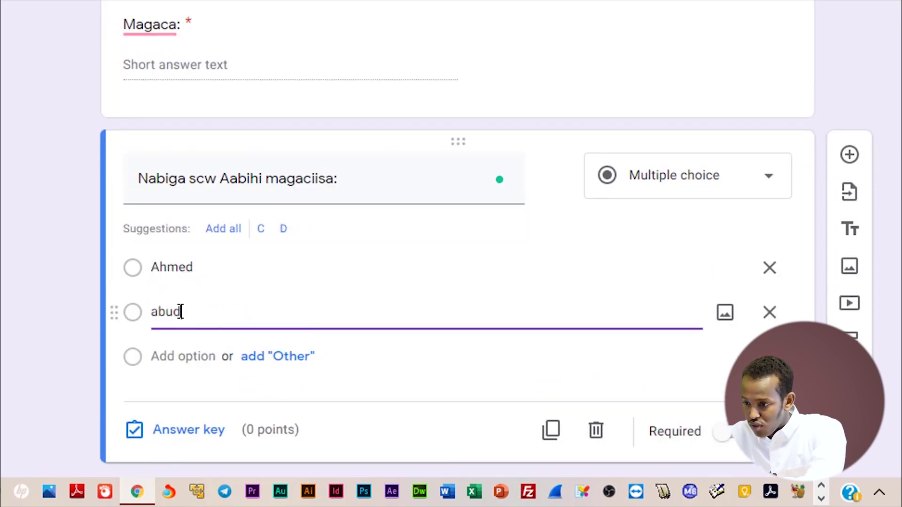
text(llahi)
key(Return)
text(abdulmudalib)
click(208, 346)
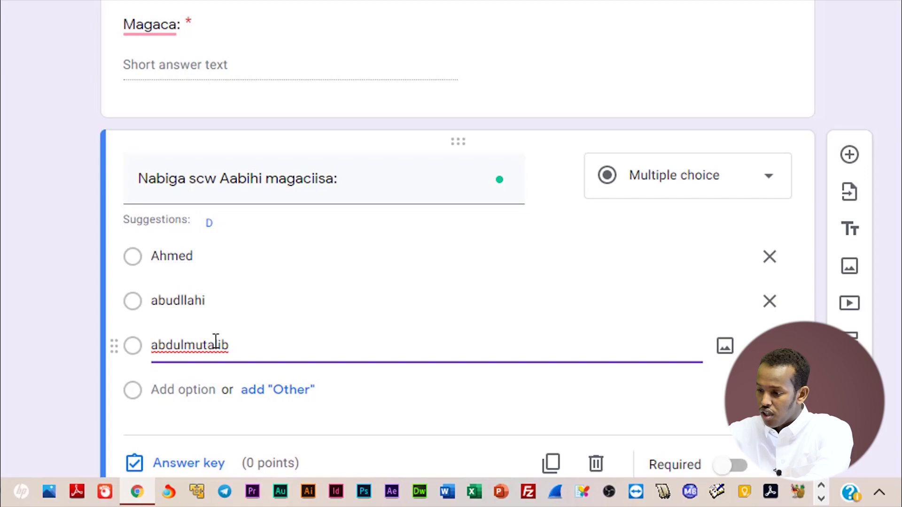
- Add "Ma'aha dhamaan." as the fourth answer option and make the multiple-choice question required
click(177, 390)
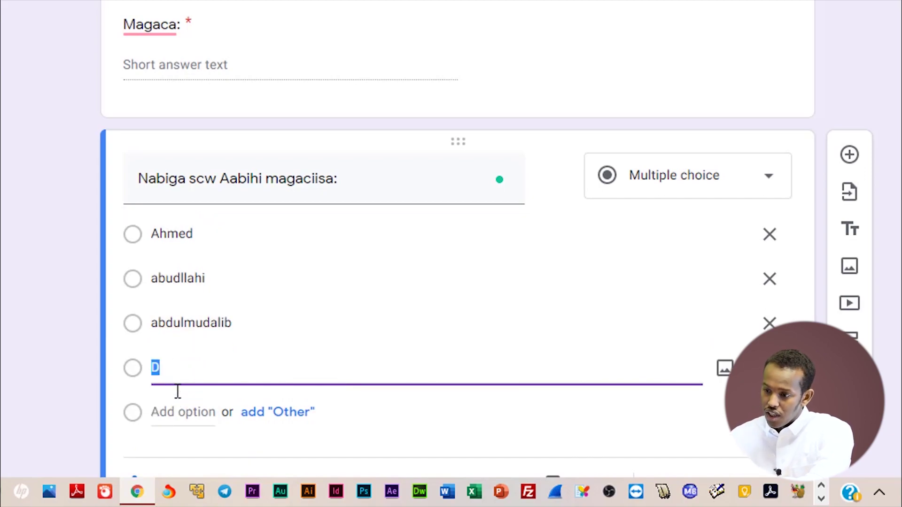
text(ma)
key(BackSpace)
key(BackSpace)
text(Ma'aha dhamaan.)
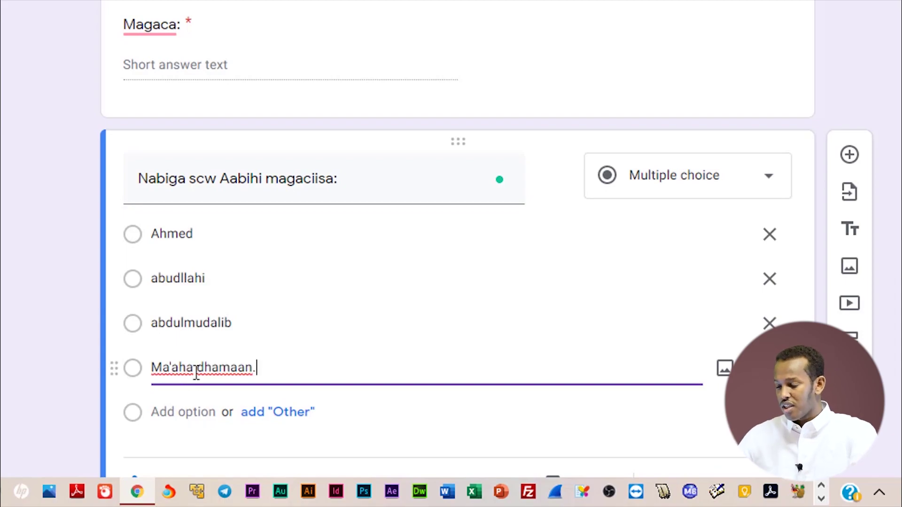
scroll(660, 318, down, 2)
click(757, 312)
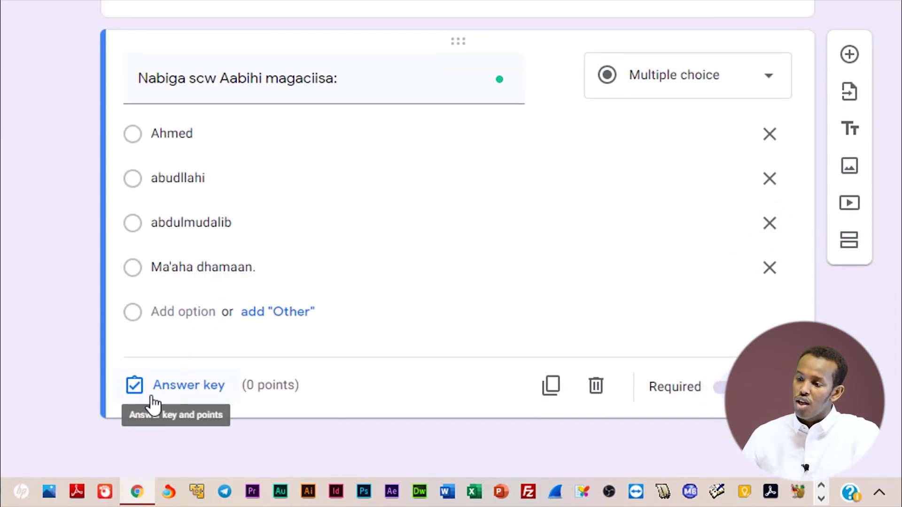
- Mark "abudllahi" as the correct answer in the question's answer key and assign it 2 points
click(174, 388)
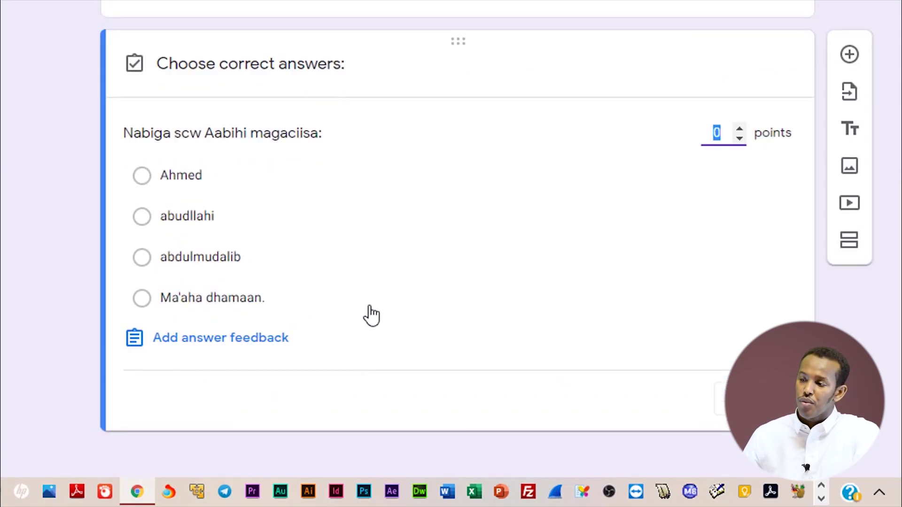
click(196, 222)
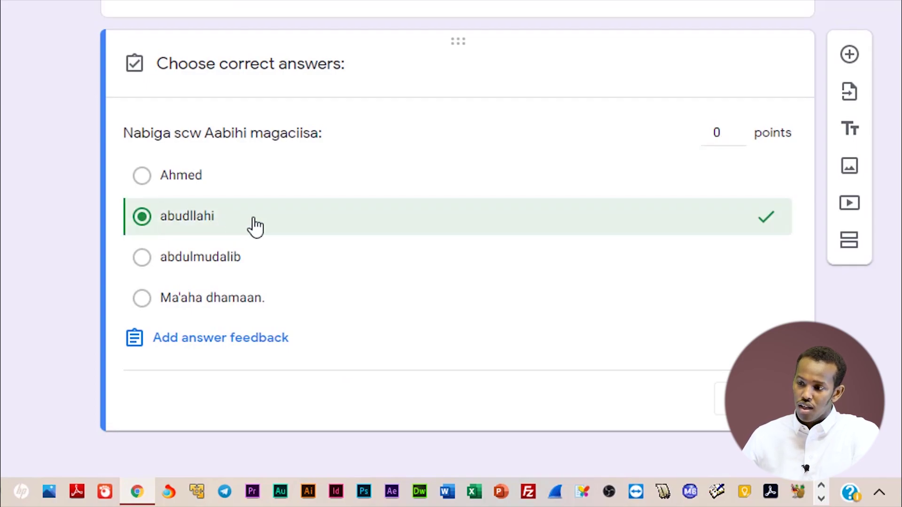
click(740, 129)
click(740, 130)
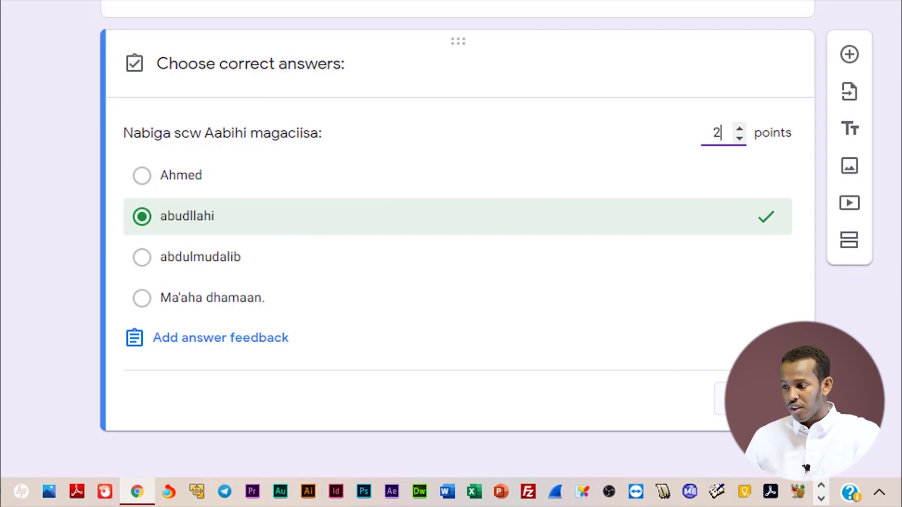
- Add the feedback "Waad Saxdaya Jawaabta." for correct answers to the multiple-choice question and save it
click(226, 341)
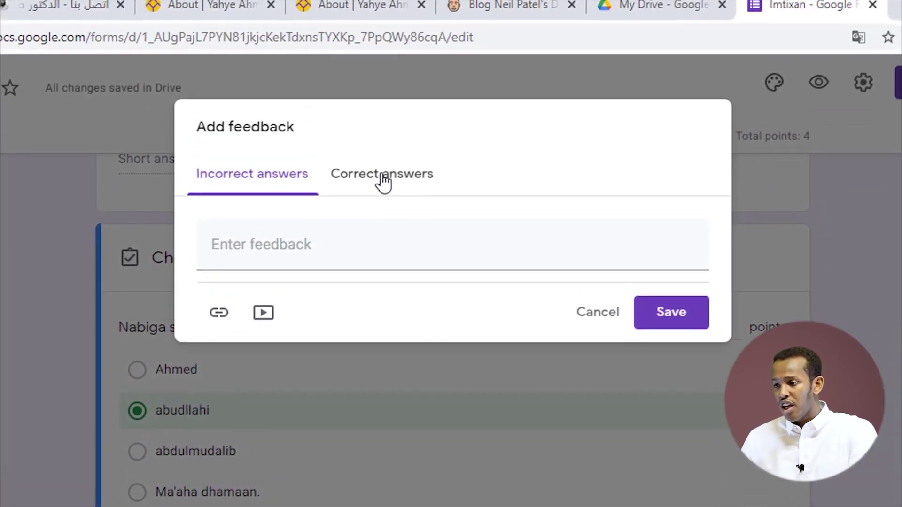
click(383, 189)
click(263, 190)
click(383, 190)
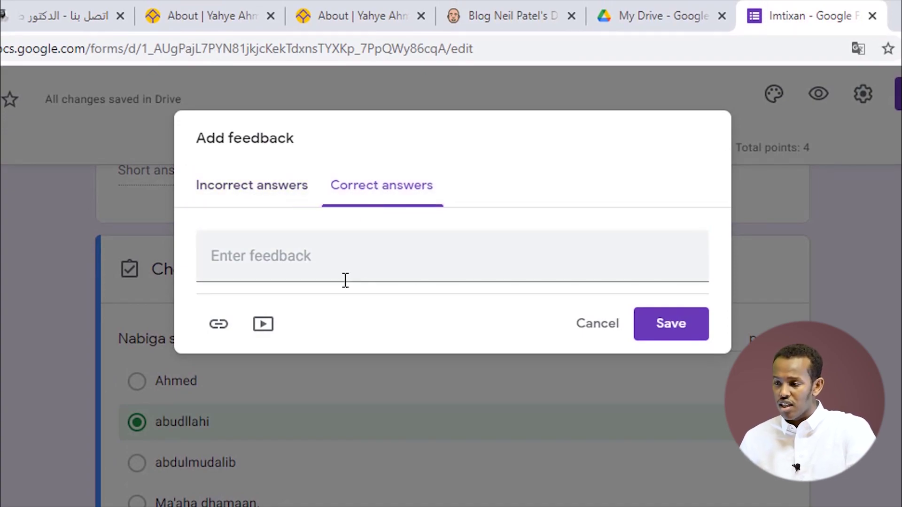
click(262, 274)
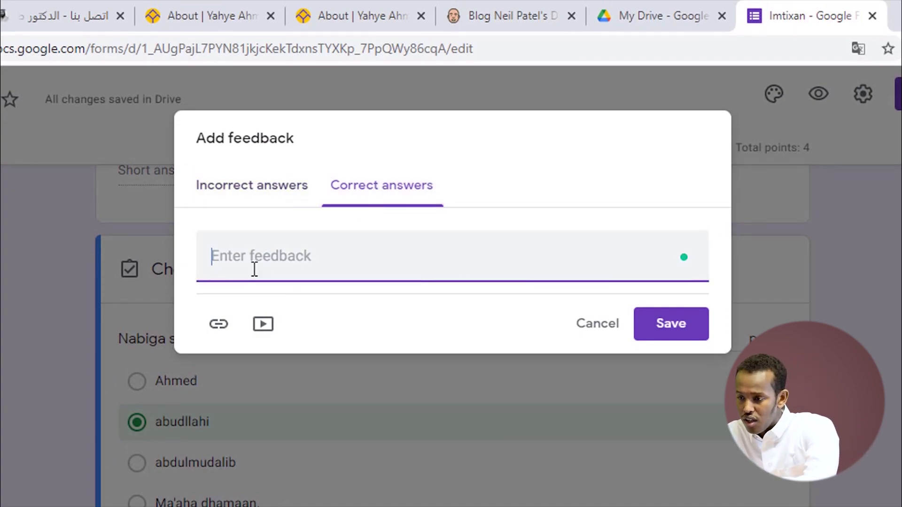
text(Waad Saxdaya jAW)
key(BackSpace)
key(BackSpace)
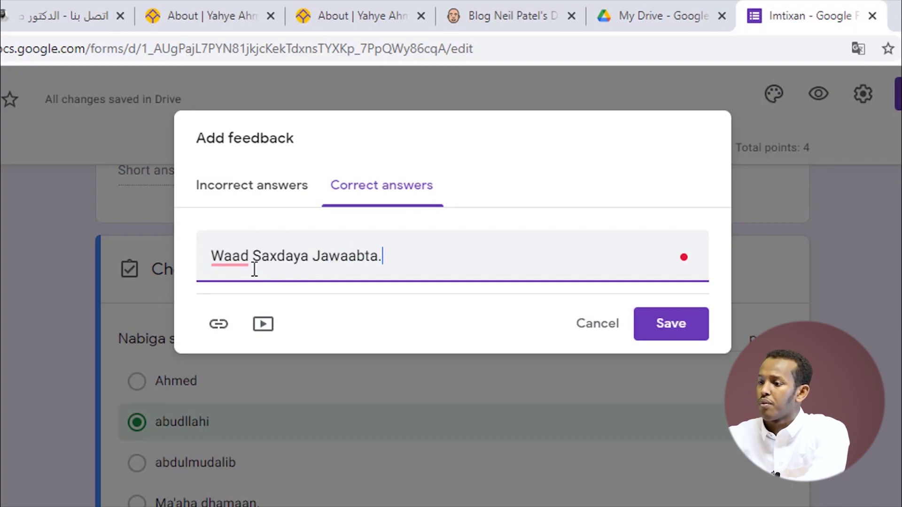
click(684, 334)
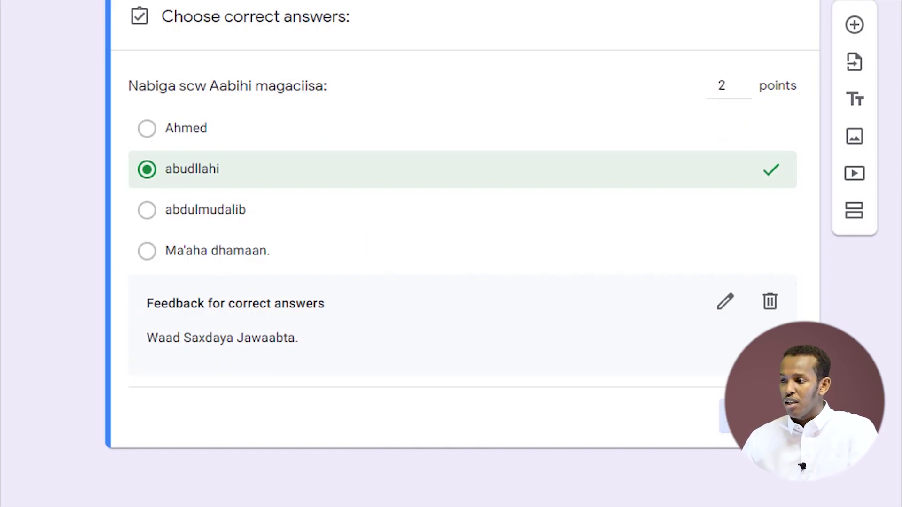
- Finish the current answer key and choose the "Tartan Aqooneed" form as the source for importing questions
click(743, 416)
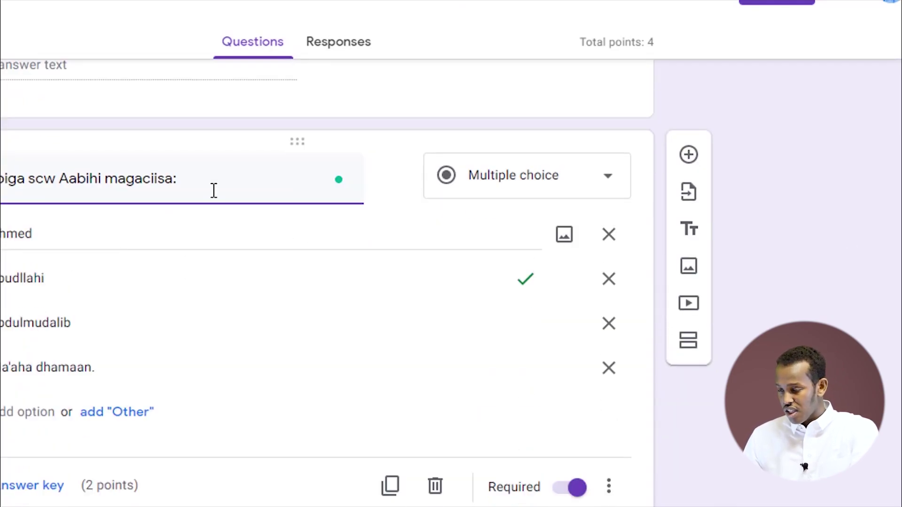
click(696, 197)
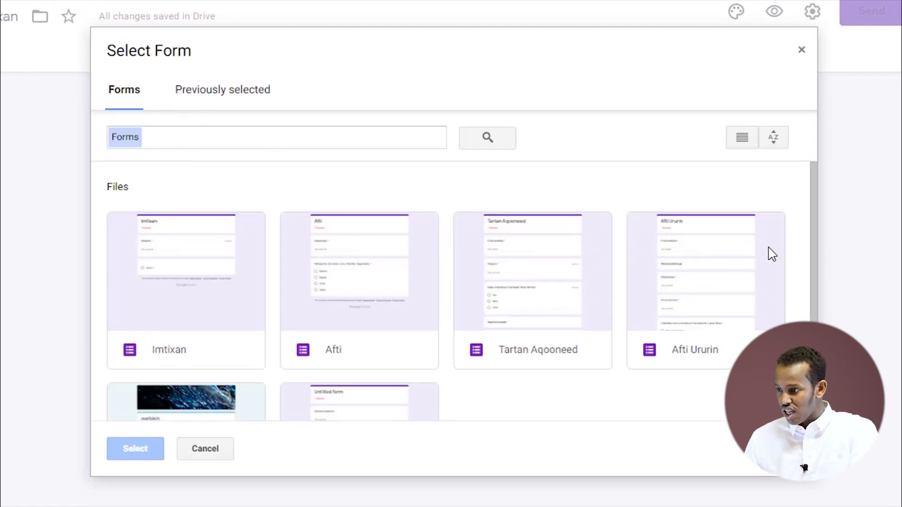
scroll(764, 255, down, 3)
scroll(740, 277, up, 3)
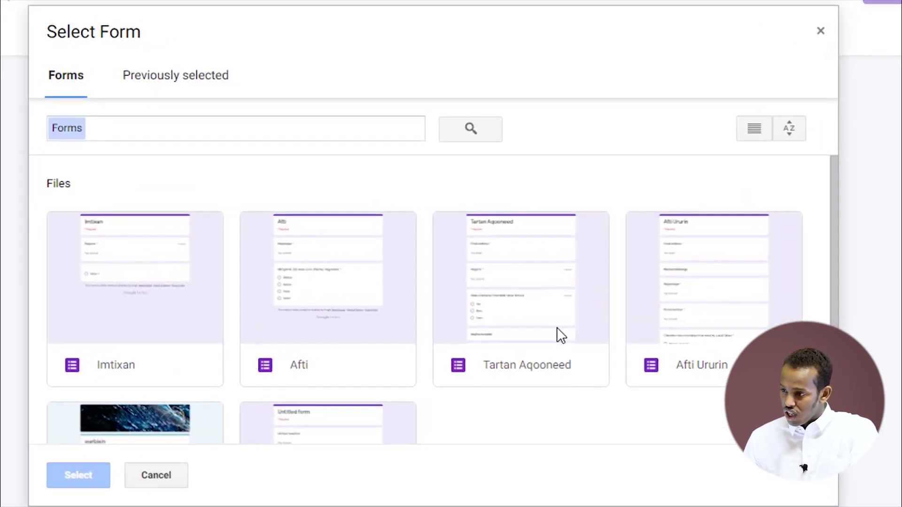
click(540, 273)
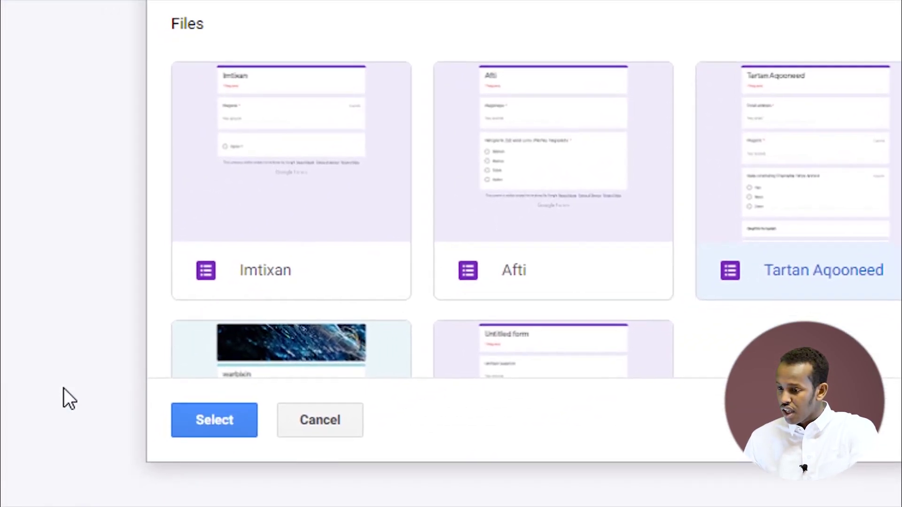
click(19, 503)
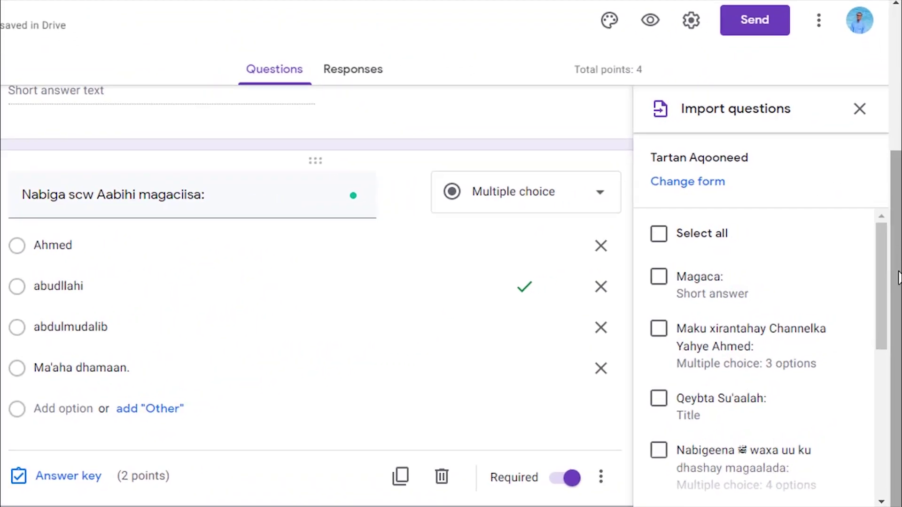
- Import the "Nabigeena waxa uu ku dhashay magaalada", "Imisa jir ayuu ahaa nabigeena" and "Sax Saar dhamaan jawaabaha saxda ah" questions from Tartan Aqooneed
scroll(880, 268, down, 3)
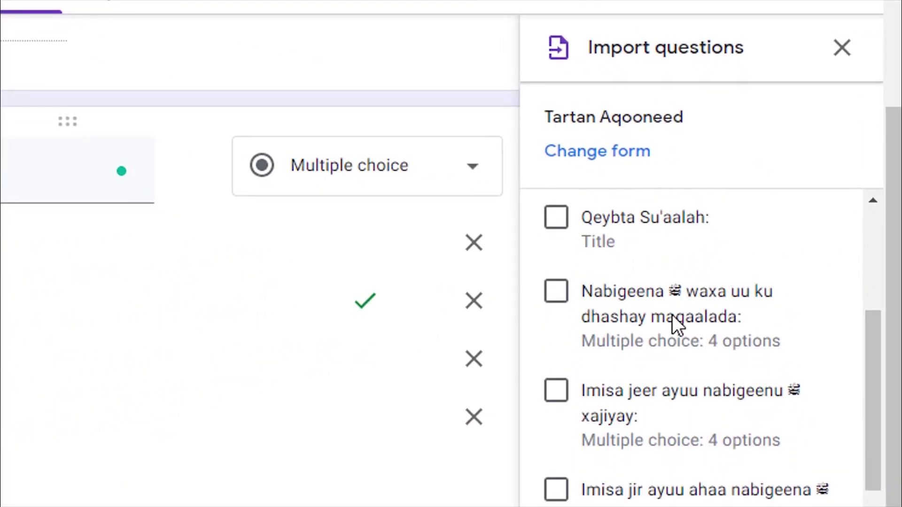
scroll(673, 314, down, 4)
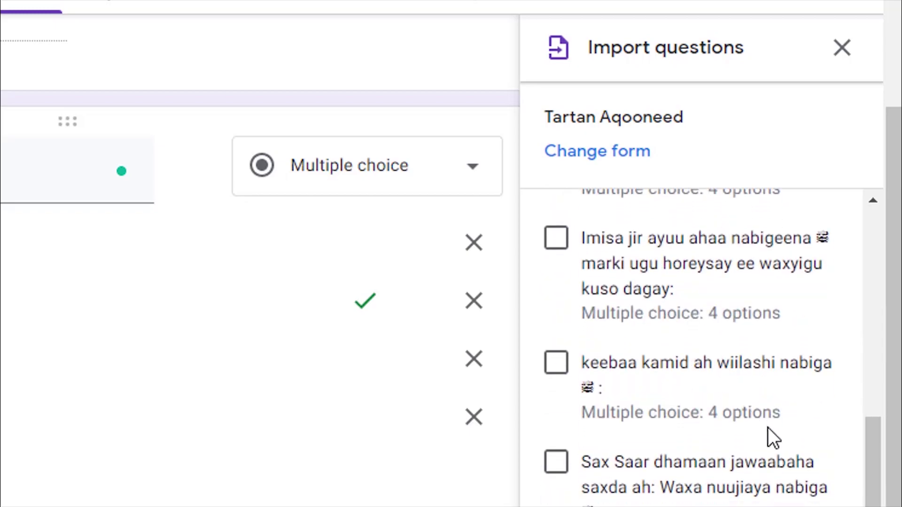
scroll(773, 437, up, 3)
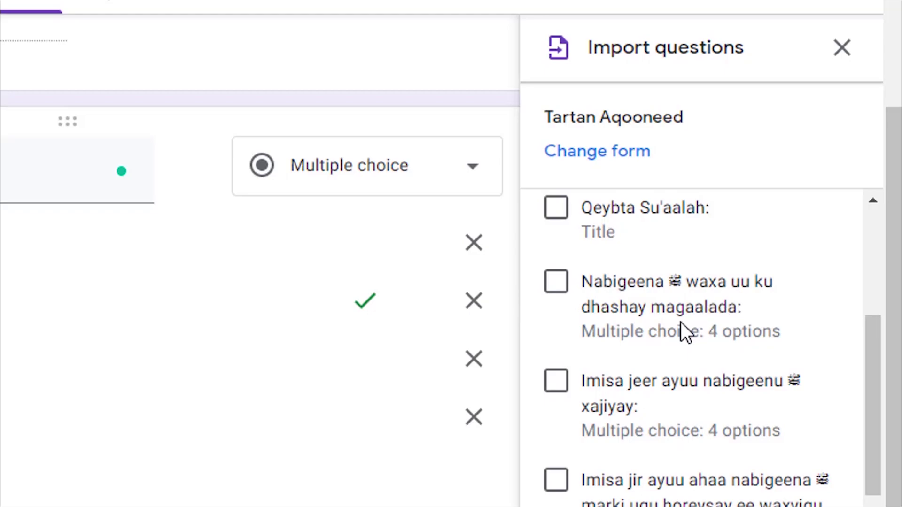
click(560, 284)
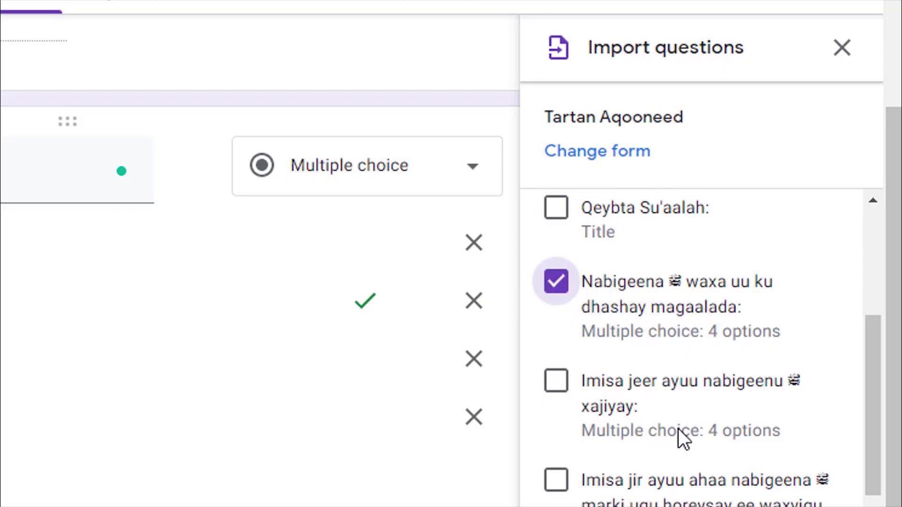
scroll(754, 428, down, 5)
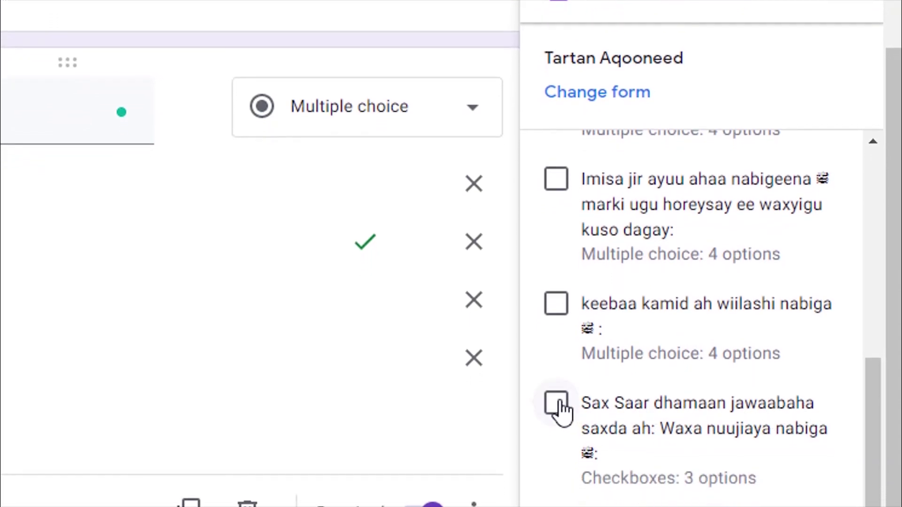
click(560, 405)
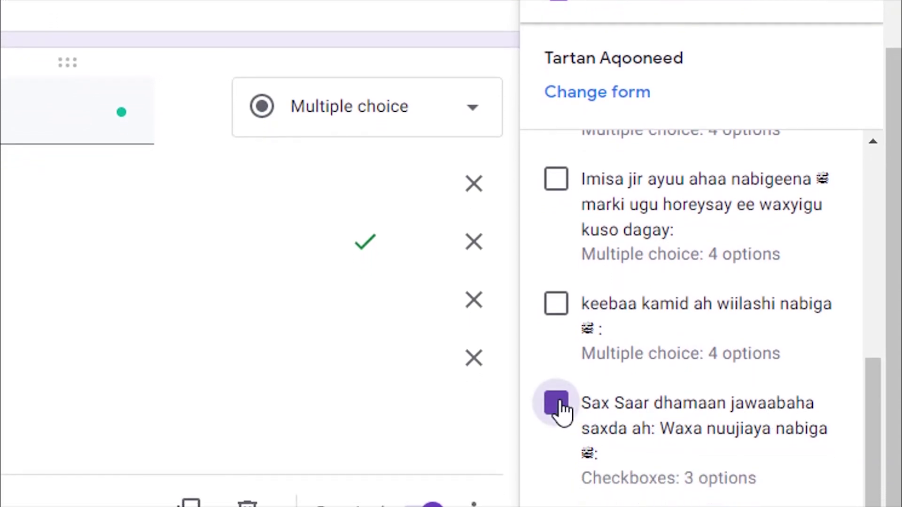
click(577, 189)
scroll(718, 229, up, 5)
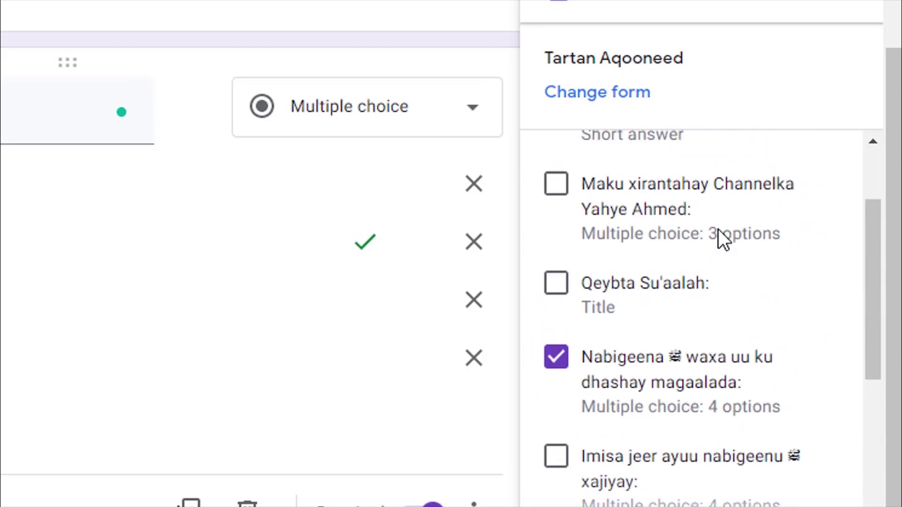
scroll(715, 237, down, 10)
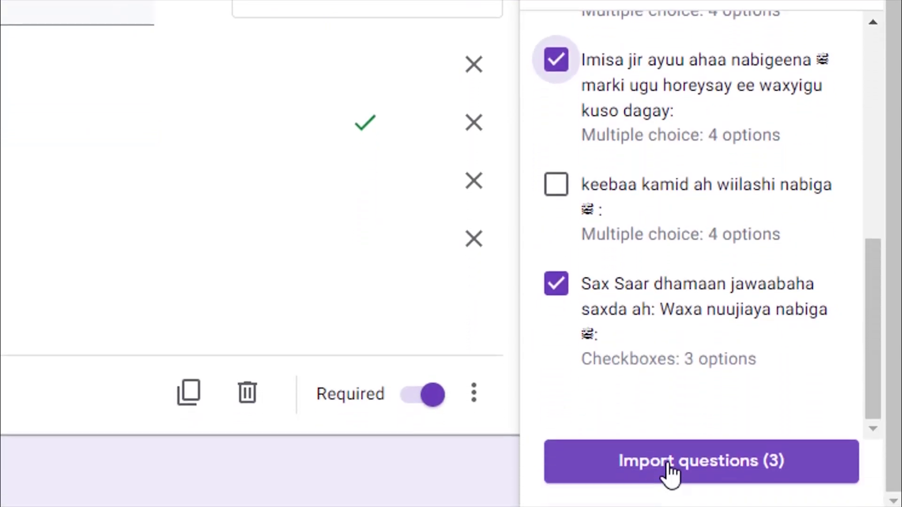
click(670, 470)
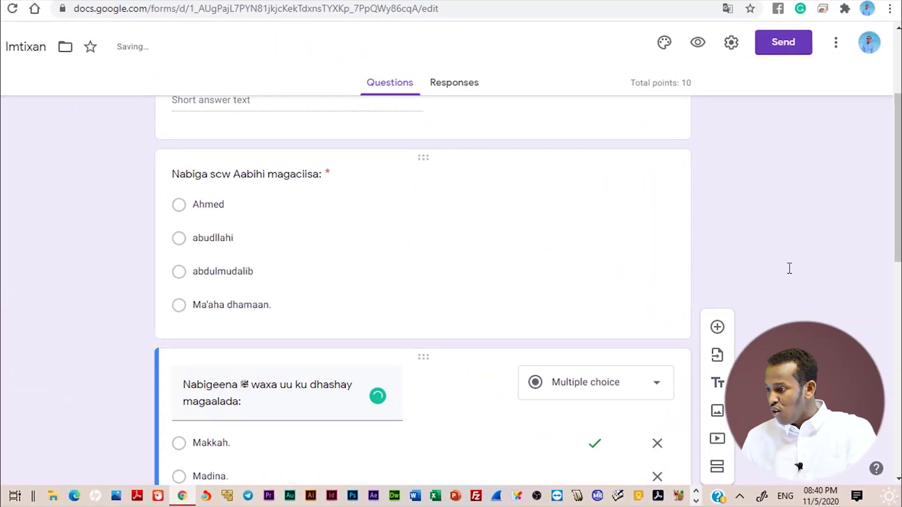
- Review the three imported questions, including their answer options, point values and required settings
scroll(442, 365, down, 10)
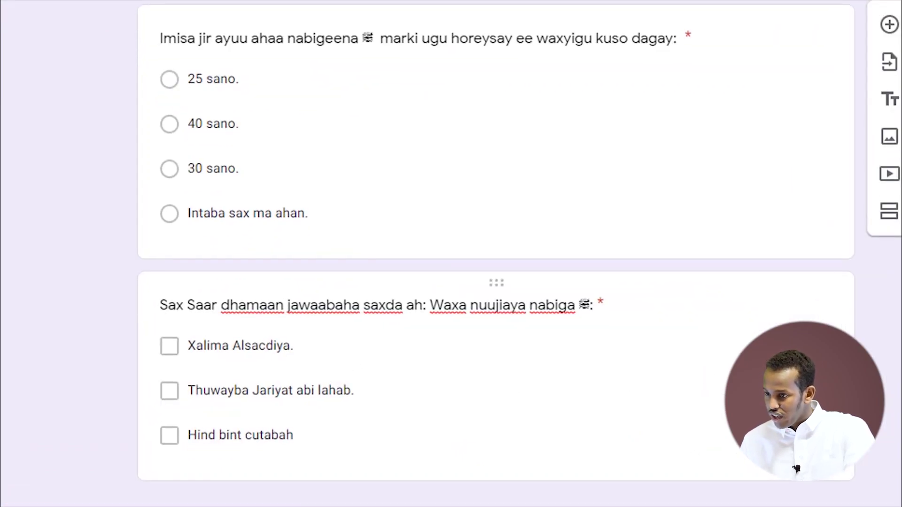
scroll(714, 324, up, 15)
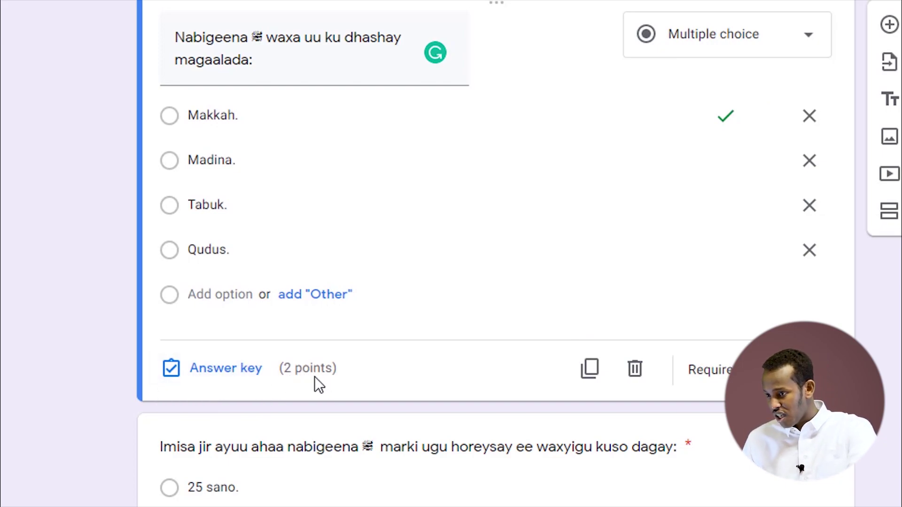
scroll(892, 318, down, 5)
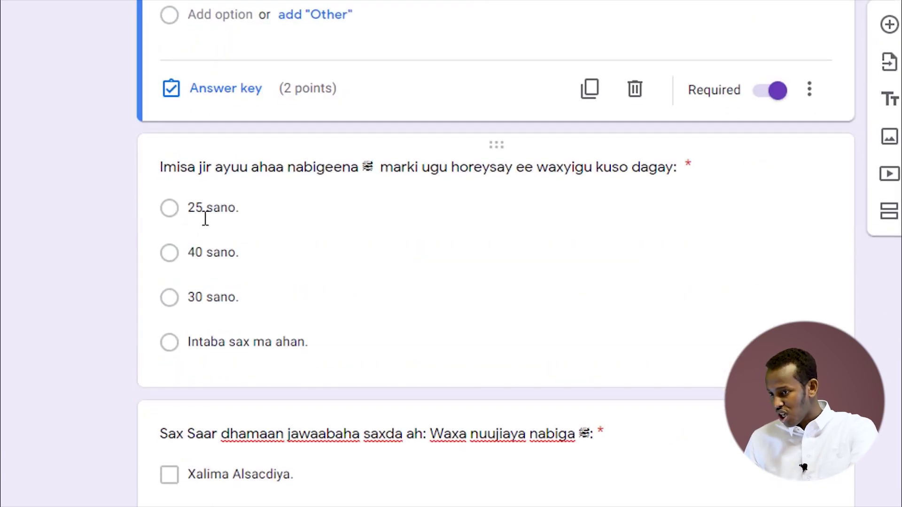
scroll(392, 123, up, 5)
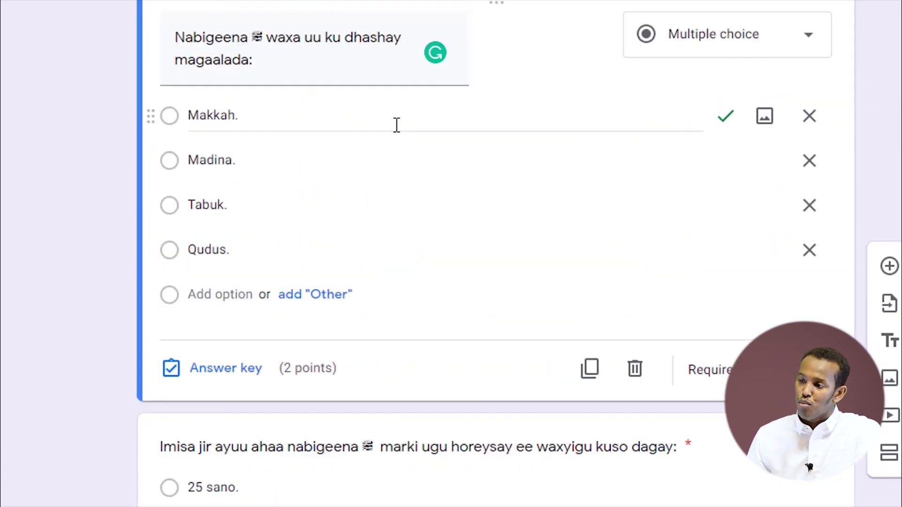
scroll(392, 319, down, 7)
scroll(339, 188, up, 1)
scroll(337, 188, up, 3)
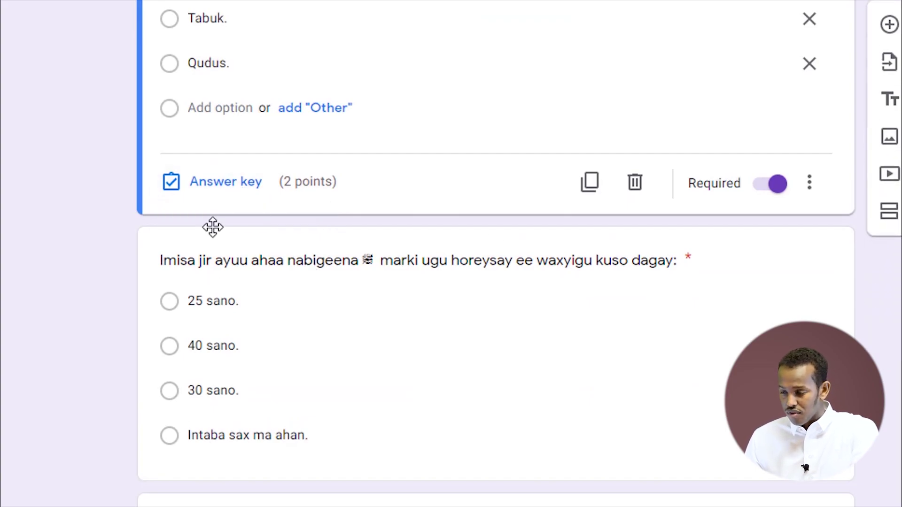
- Inspect the answer key, points and feedback of the imported birth-city question, and check the correct answer marked on the age question
click(236, 182)
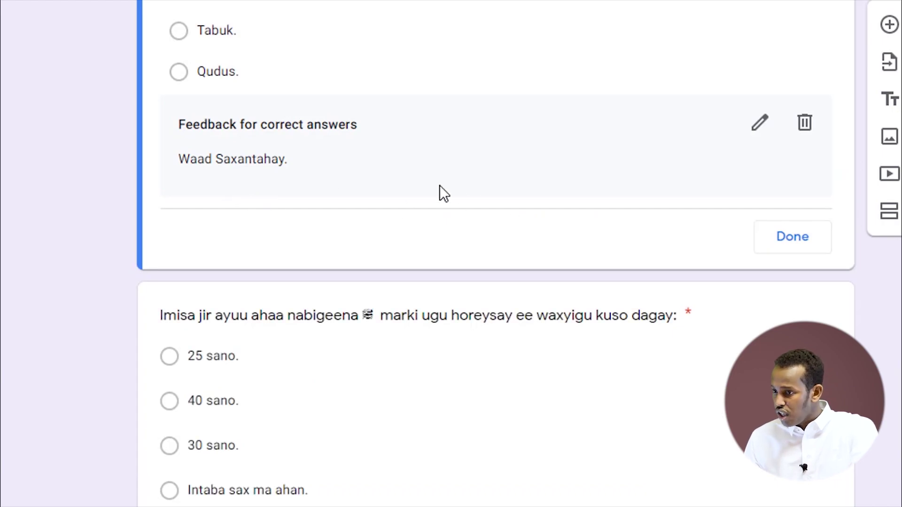
scroll(622, 183, up, 3)
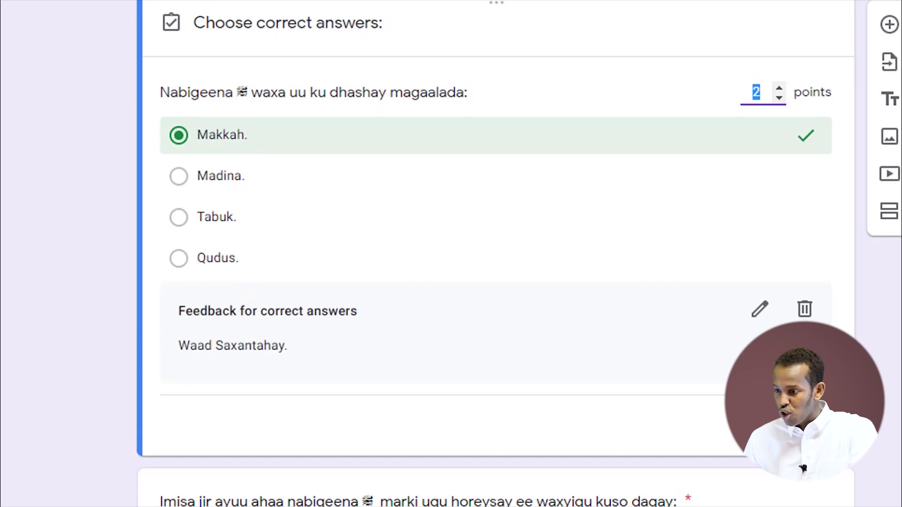
scroll(351, 364, down, 5)
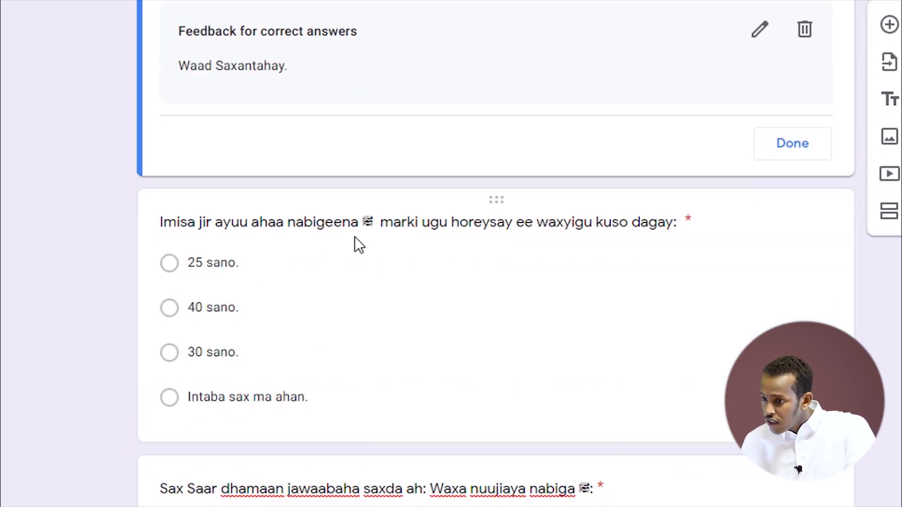
click(336, 266)
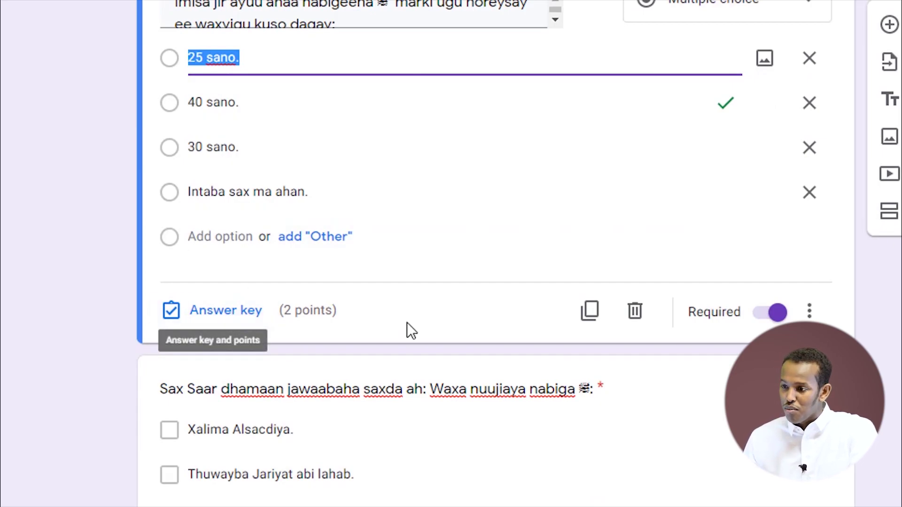
scroll(457, 310, down, 3)
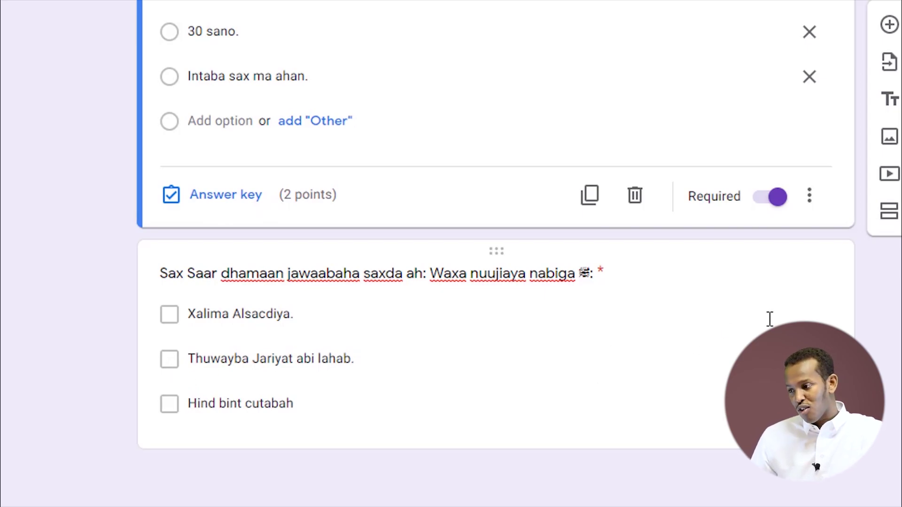
- Check the form's responses page, return to the questions, and preview the Imtixan quiz as a respondent
scroll(496, 235, up, 15)
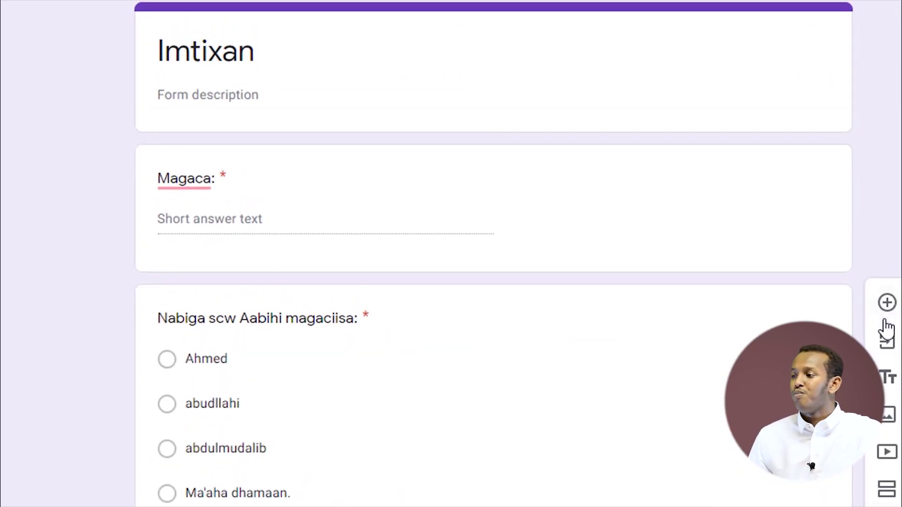
click(472, 73)
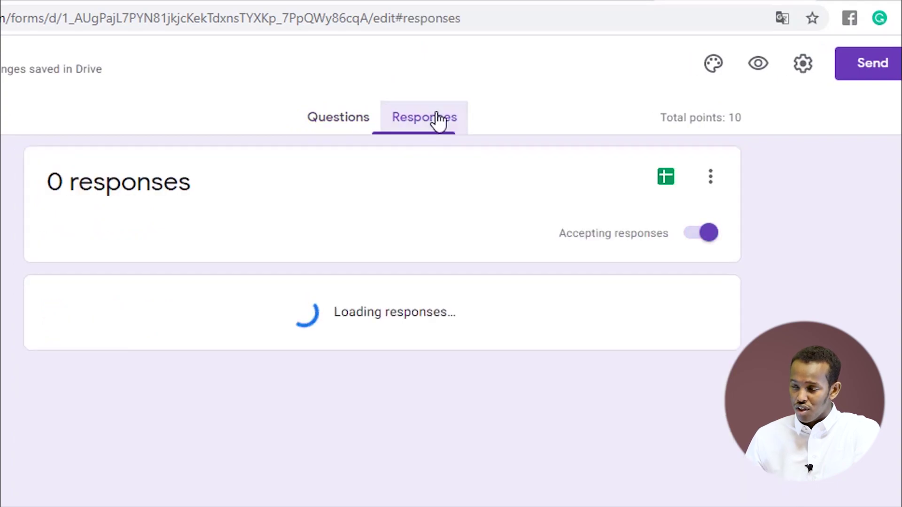
click(358, 112)
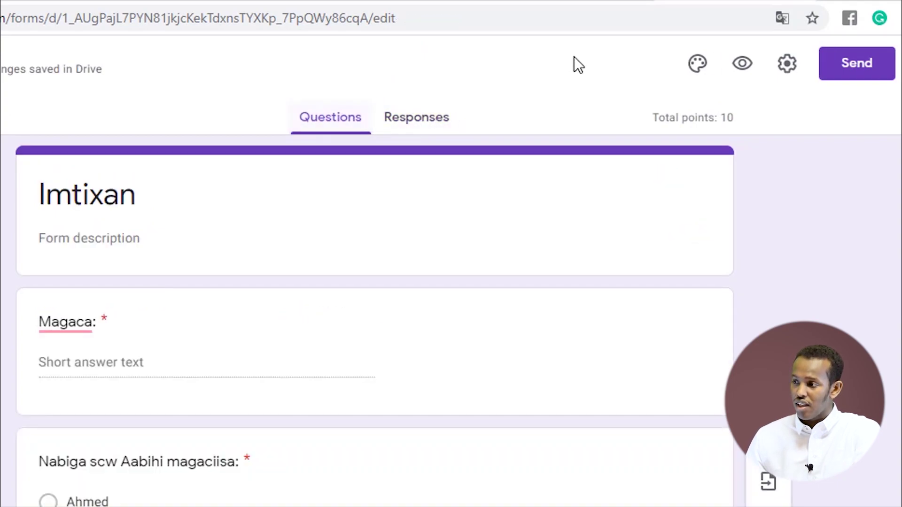
click(743, 72)
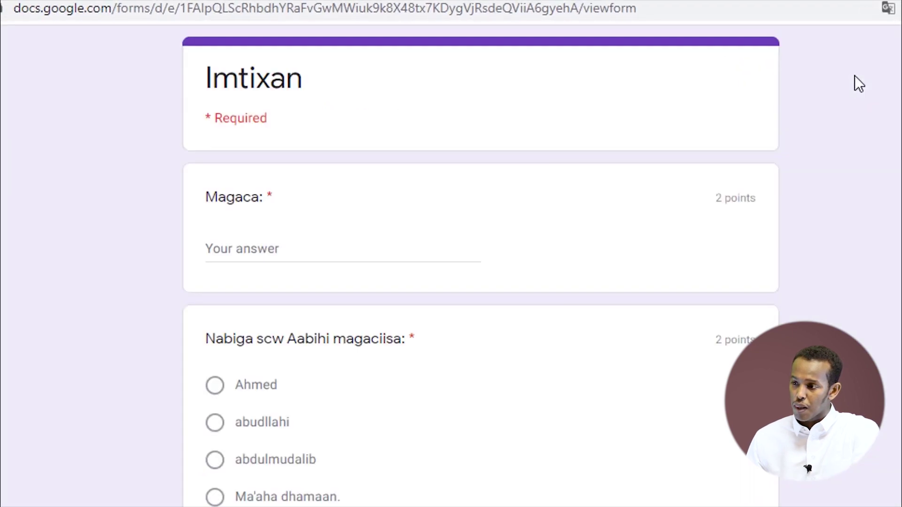
scroll(325, 249, down, 2)
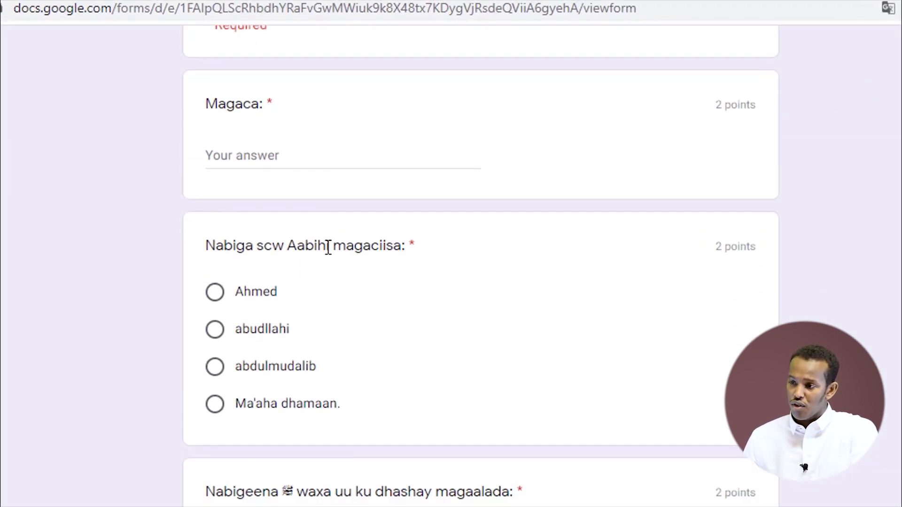
scroll(322, 239, up, 2)
- Enter the respondent's name under "Magaca" and answer "Nabiga scw Aabihi magaciisa" with "abudllahi" in the quiz preview
click(230, 254)
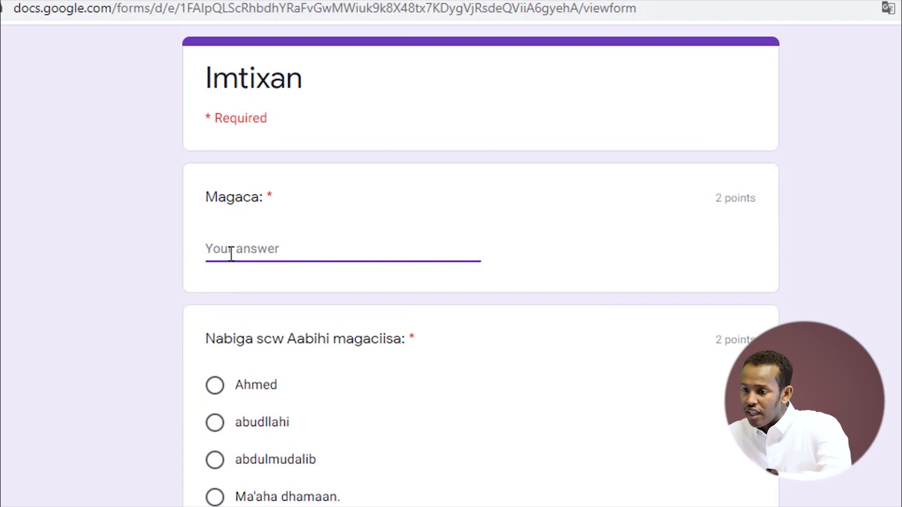
text(Yahye)
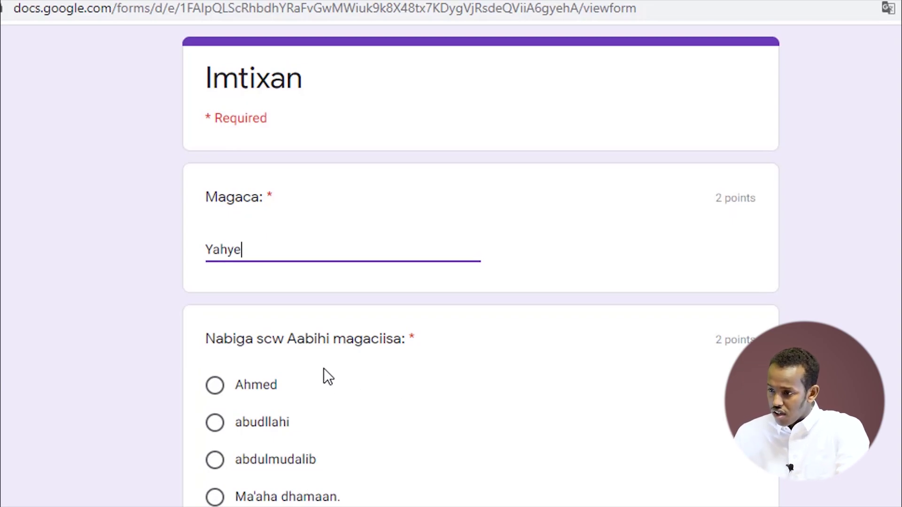
scroll(399, 379, down, 2)
click(257, 329)
scroll(400, 368, down, 4)
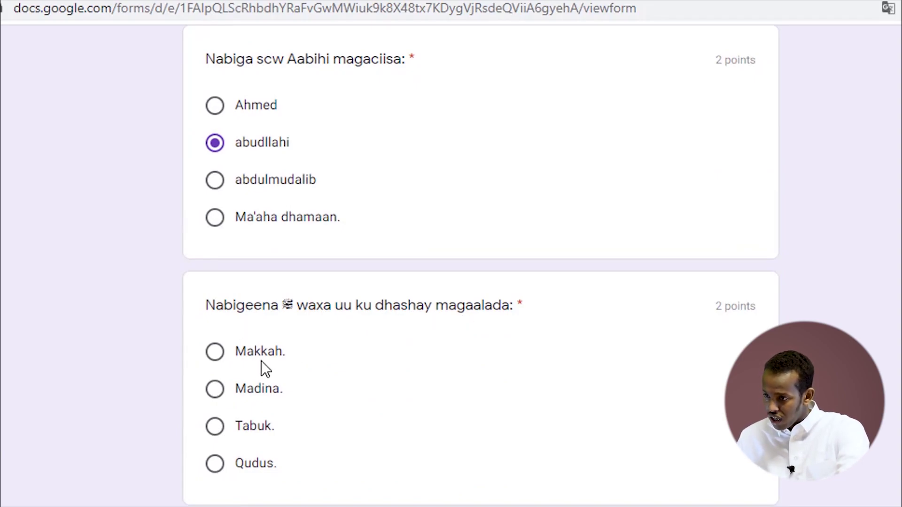
- Choose "Madina." for the birth-city question and "40 sano." for the age question in the quiz preview
click(251, 388)
scroll(331, 414, down, 4)
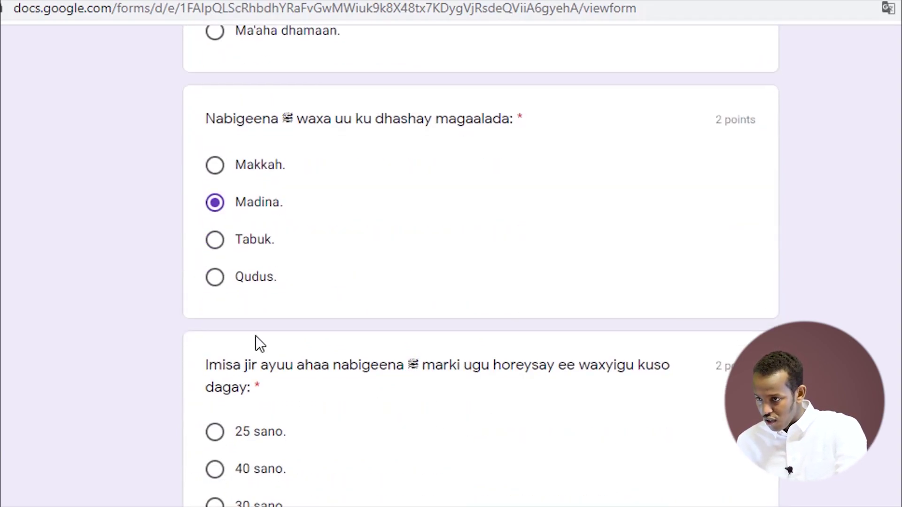
scroll(369, 400, down, 2)
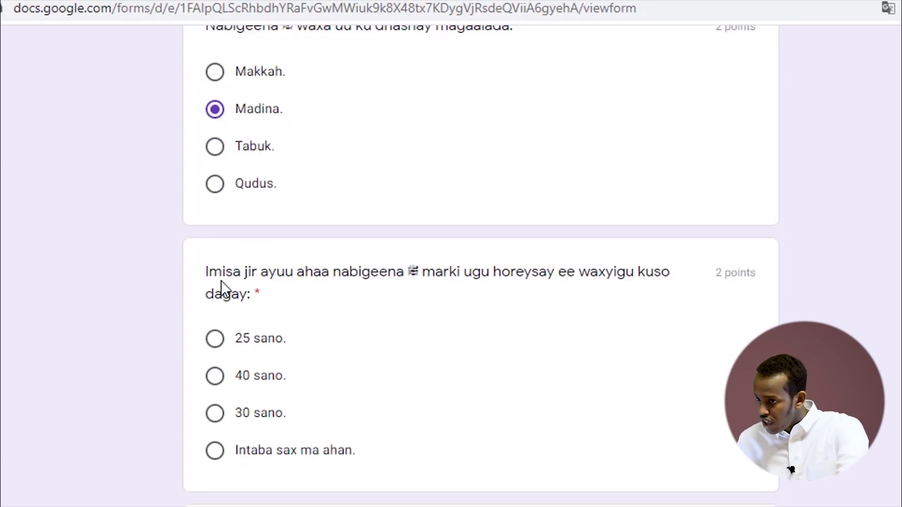
click(242, 379)
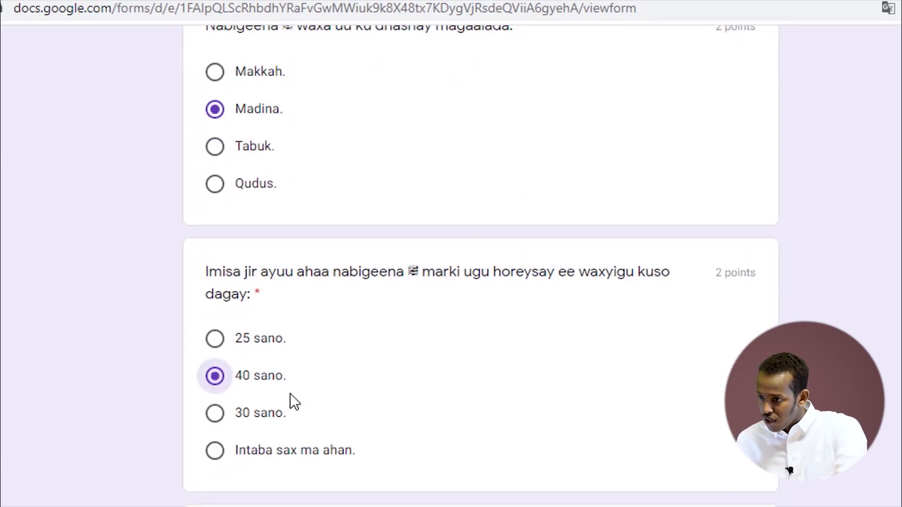
- Tick only "Thuwayba Jariyat abi lahab." for the final "Waxa nuujiaya nabiga" question and submit the quiz
scroll(452, 410, down, 5)
click(263, 386)
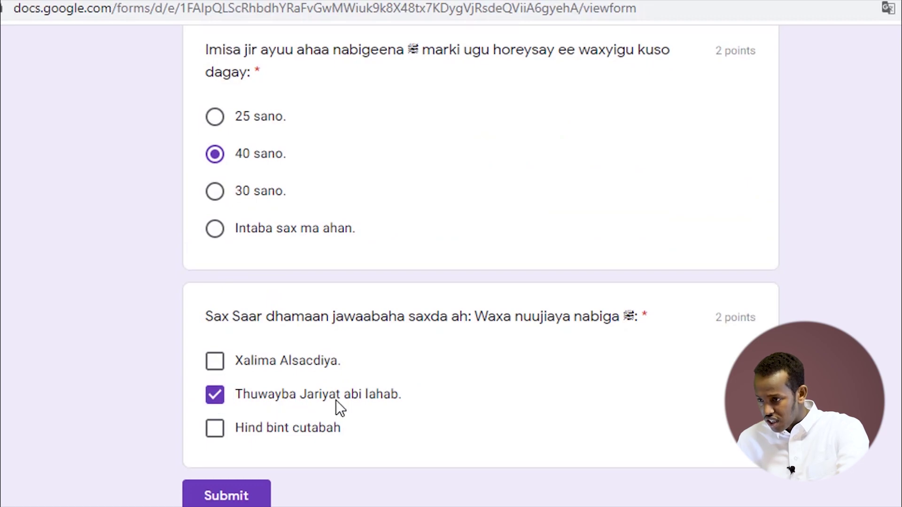
click(235, 500)
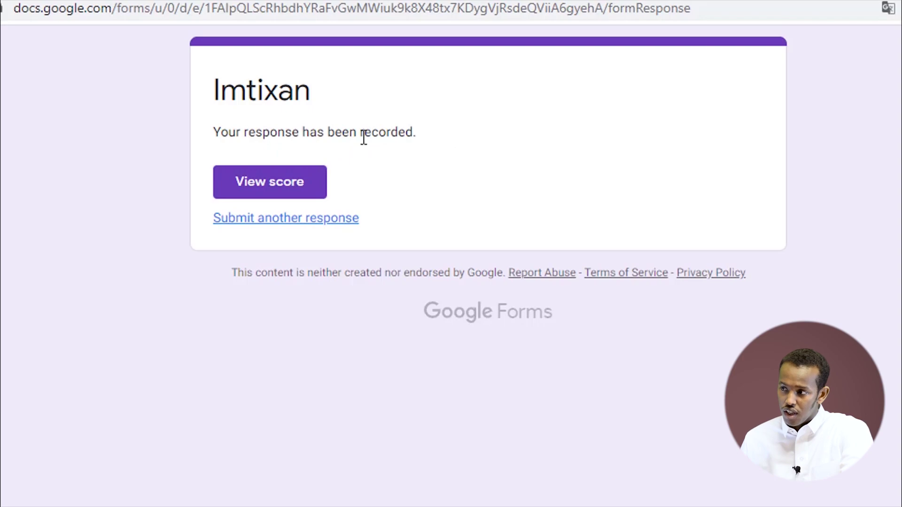
- View the submitted quiz's score, review each question's marking, correct answers and feedback, and close the score and confirmation pages
click(286, 188)
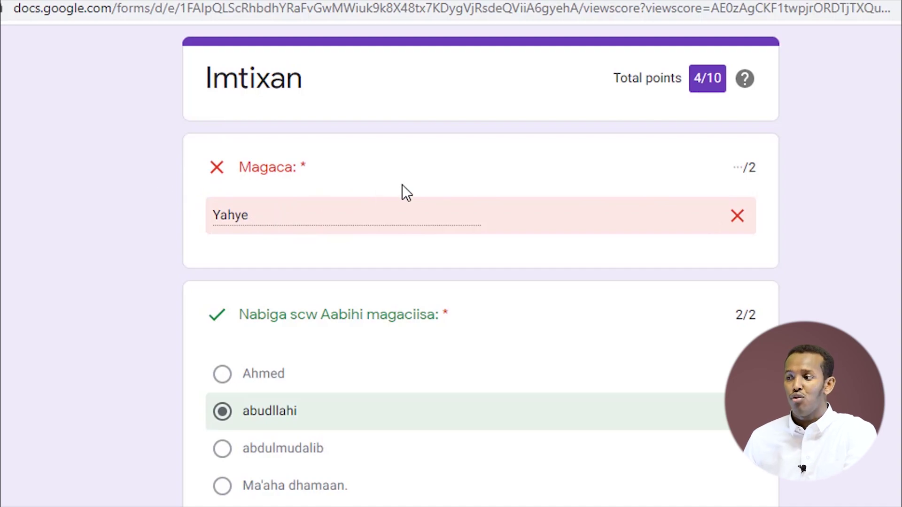
scroll(732, 345, down, 2)
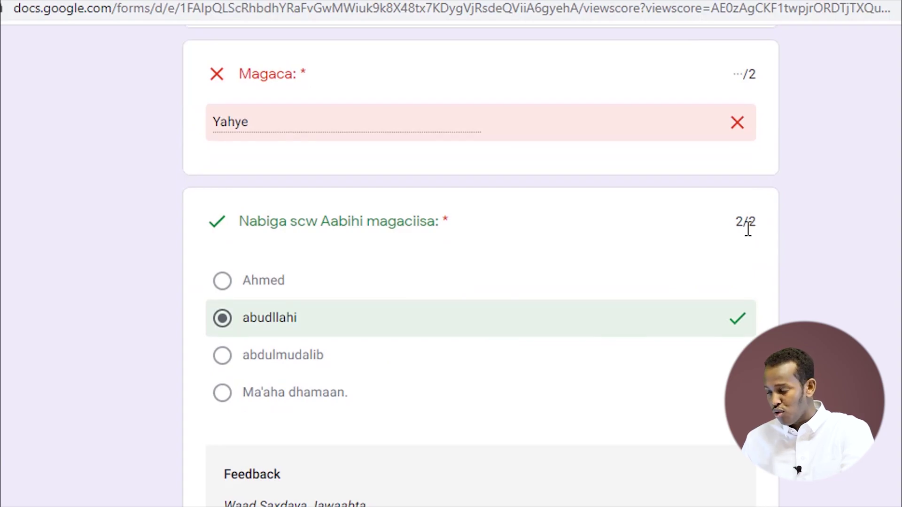
scroll(670, 281, down, 8)
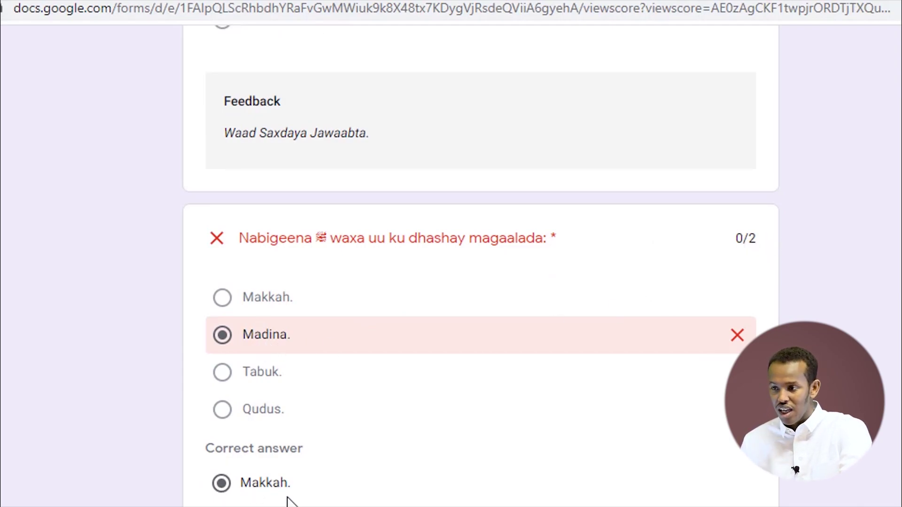
scroll(620, 400, down, 10)
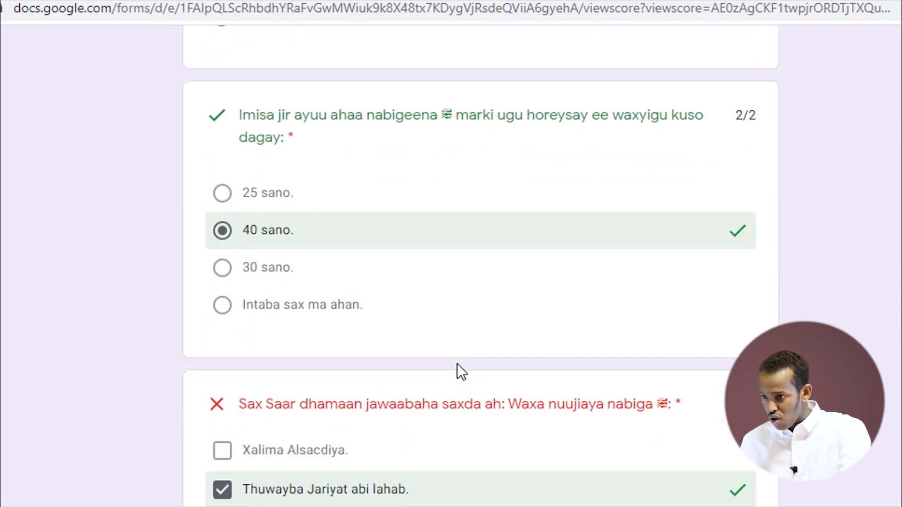
scroll(466, 400, down, 3)
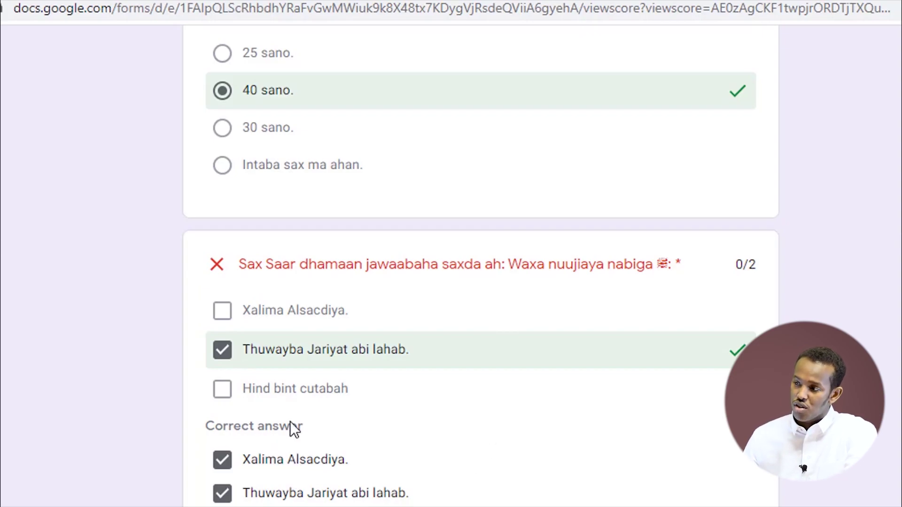
scroll(801, 469, up, 15)
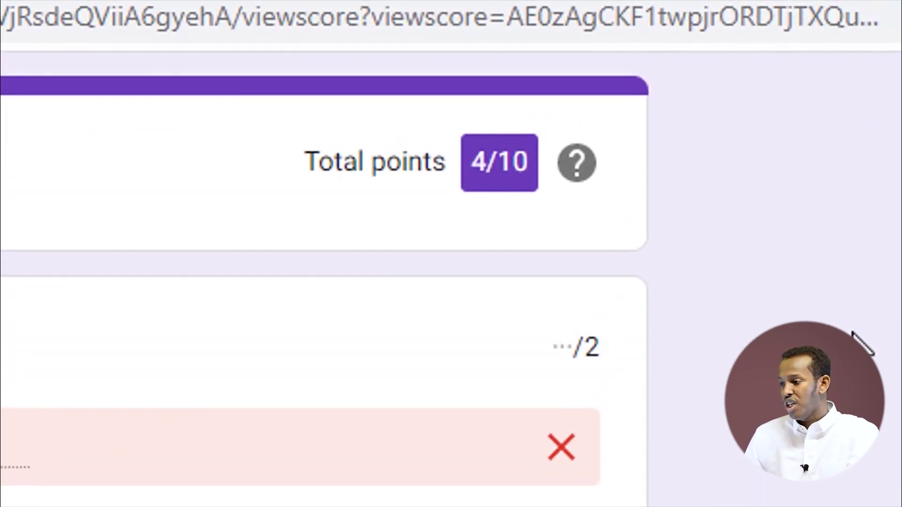
scroll(860, 339, down, 6)
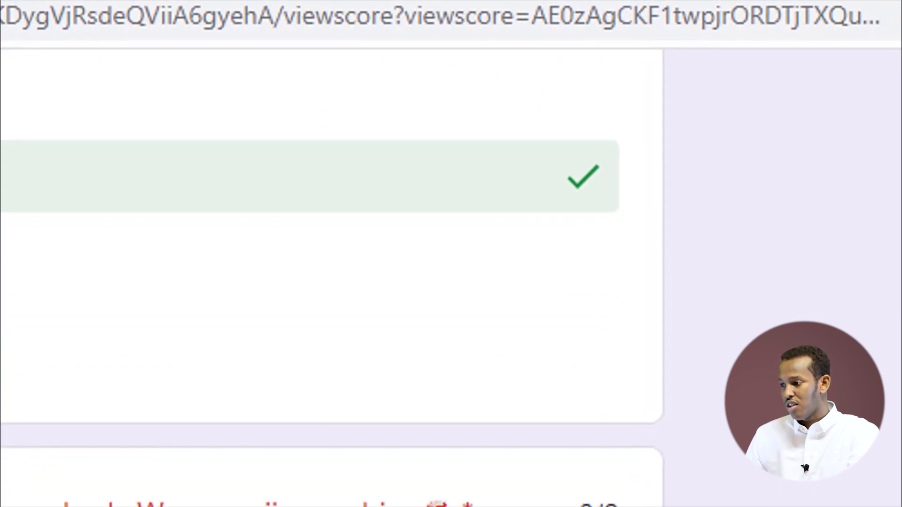
scroll(643, 412, down, 10)
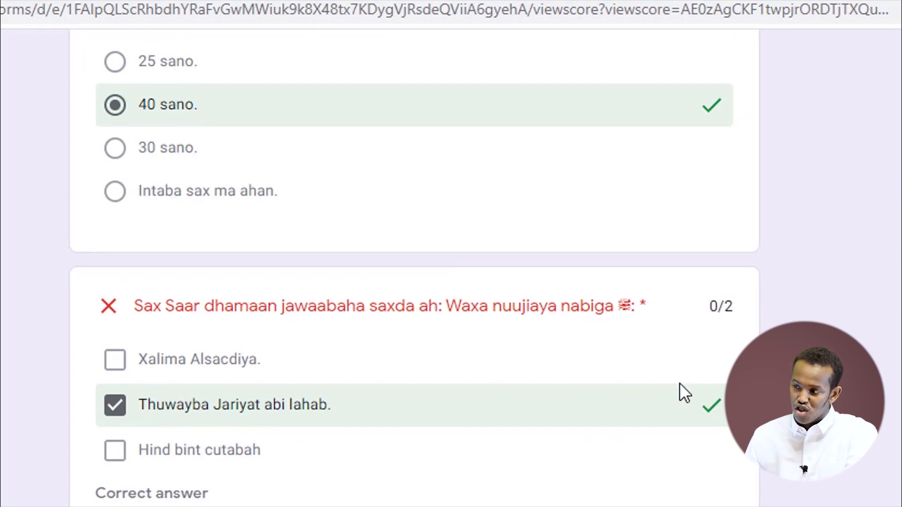
scroll(546, 300, up, 15)
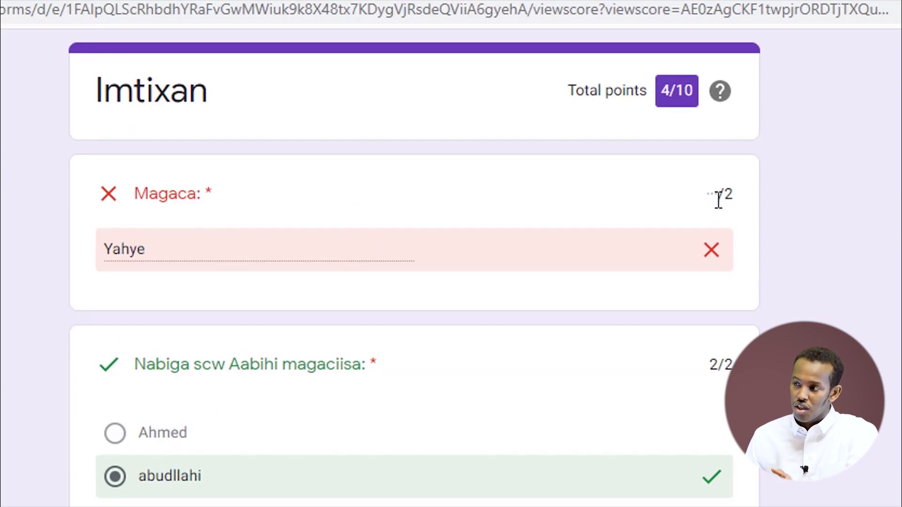
key(ctrl+w)
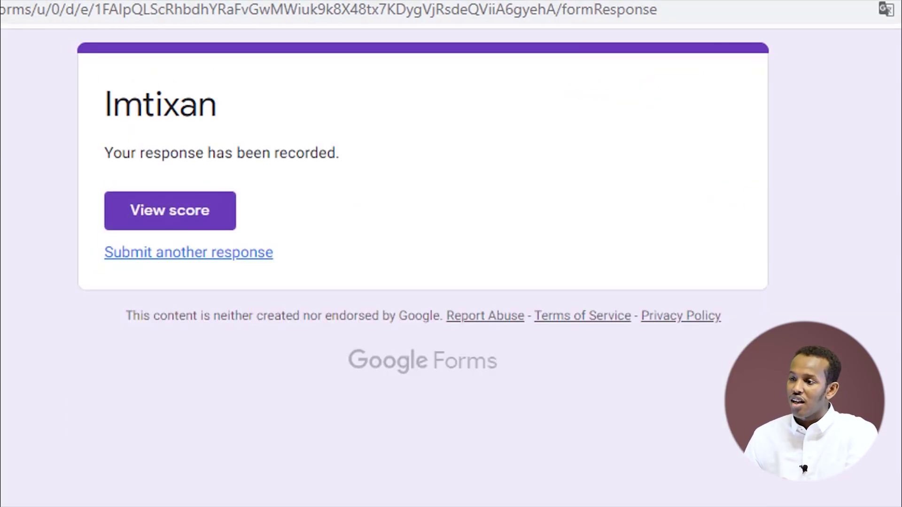
key(ctrl+w)
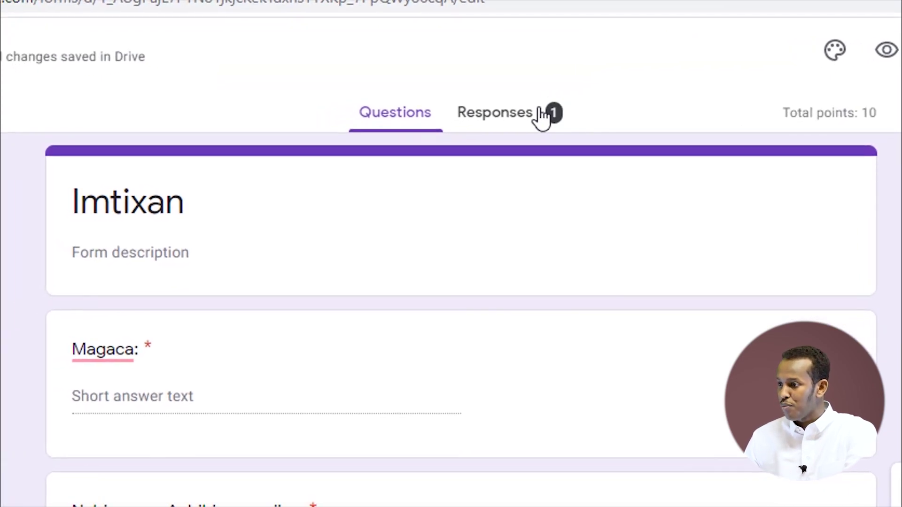
- Examine the summary of the form's responses, including insights, frequently missed questions and the answer chart for each question
click(487, 128)
click(412, 117)
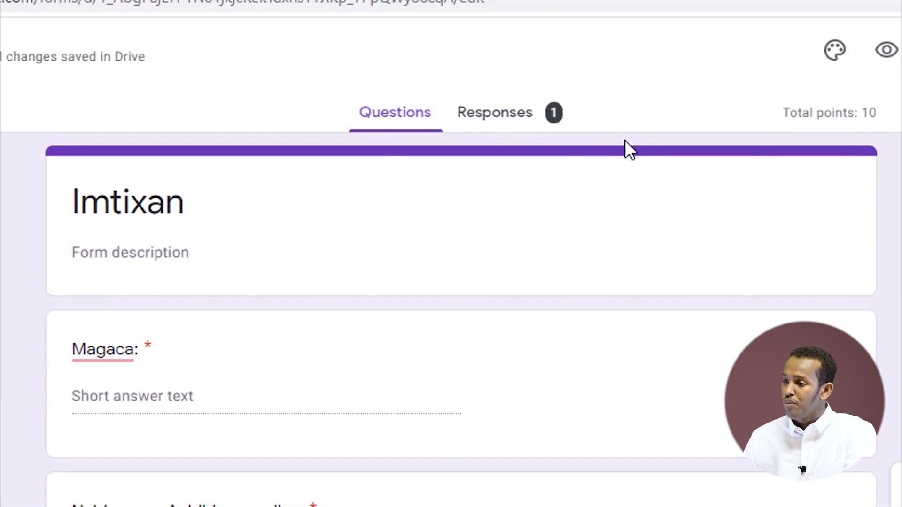
click(505, 118)
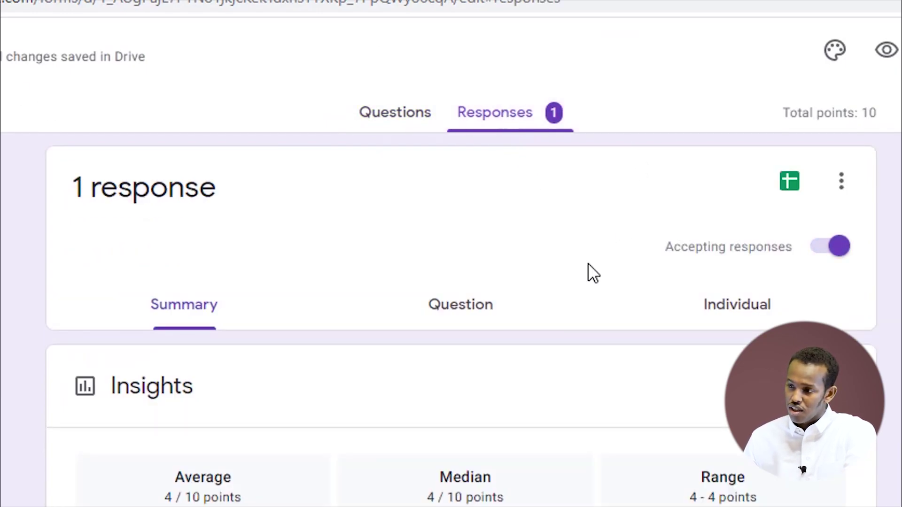
scroll(641, 336, down, 5)
scroll(646, 325, up, 5)
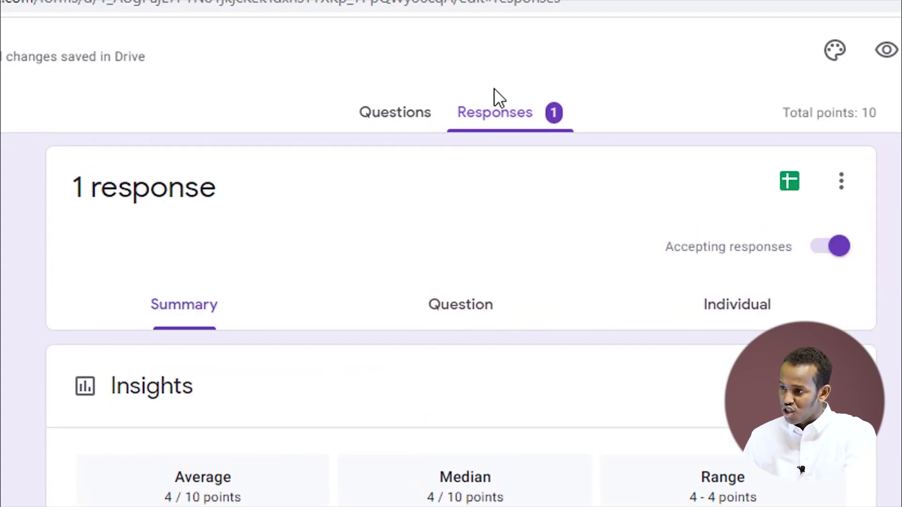
scroll(654, 483, down, 10)
scroll(654, 484, down, 1)
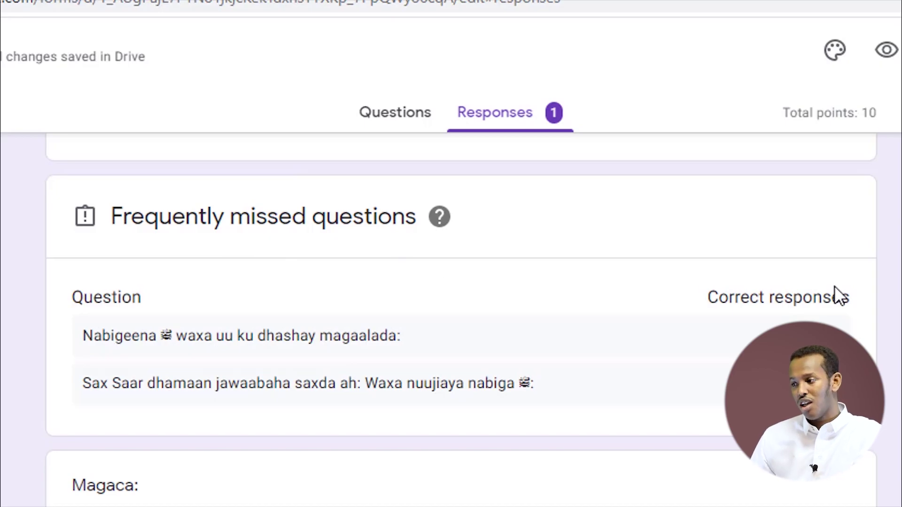
scroll(893, 319, down, 15)
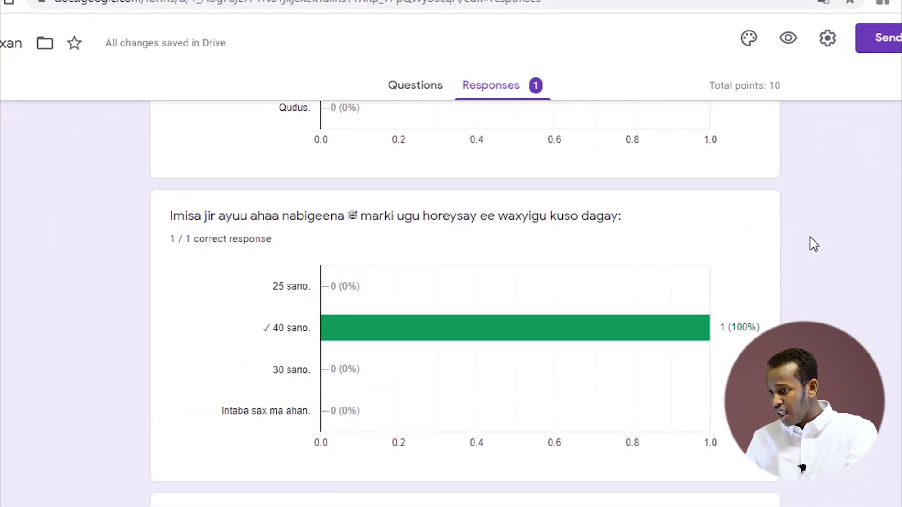
scroll(813, 245, down, 5)
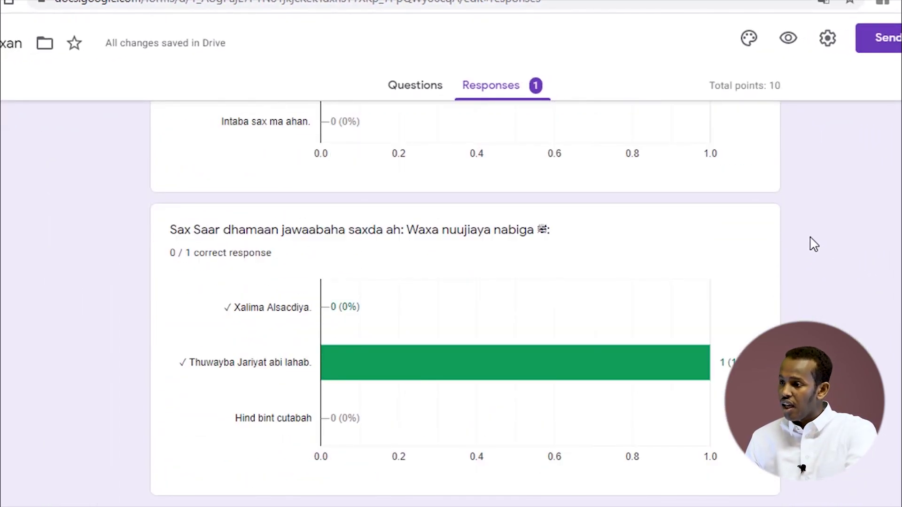
scroll(806, 230, up, 15)
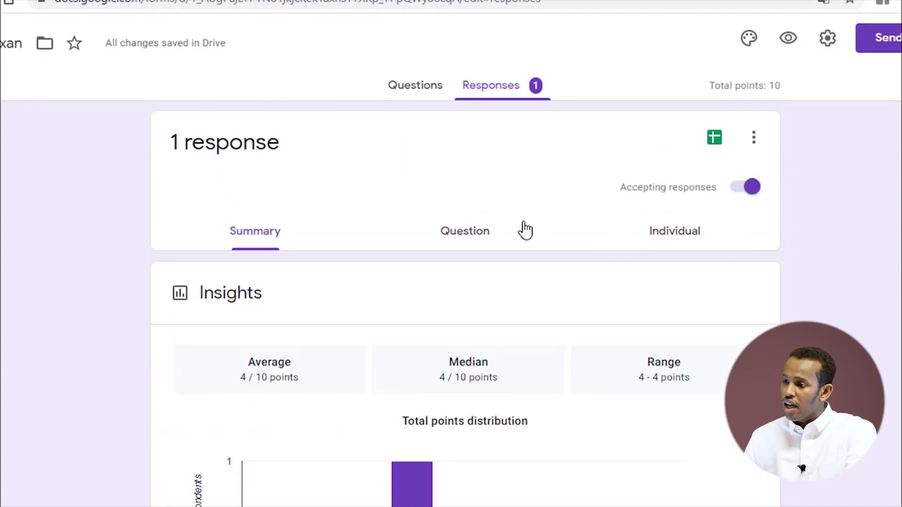
- Review the responses by question, mark the ungraded "Magaca" answer correct with 2 points, and save the grade
click(492, 234)
scroll(703, 303, down, 4)
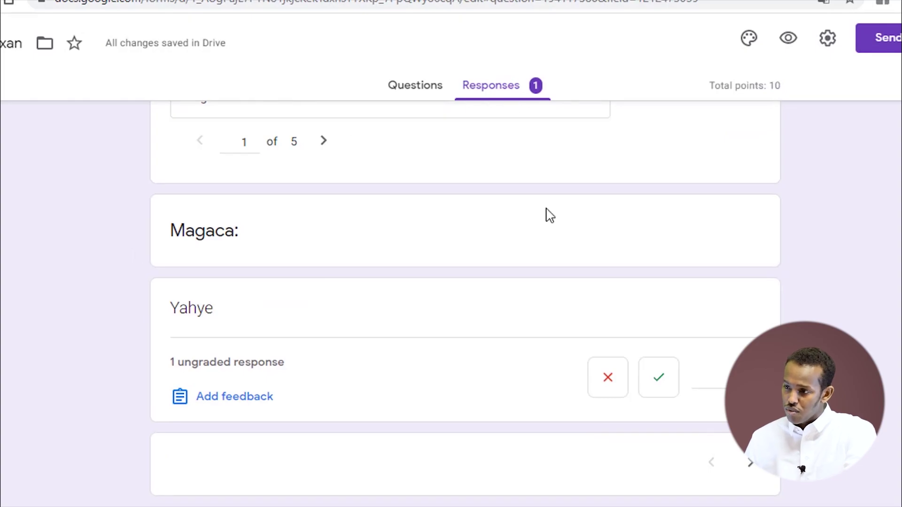
scroll(545, 213, up, 4)
scroll(522, 354, down, 4)
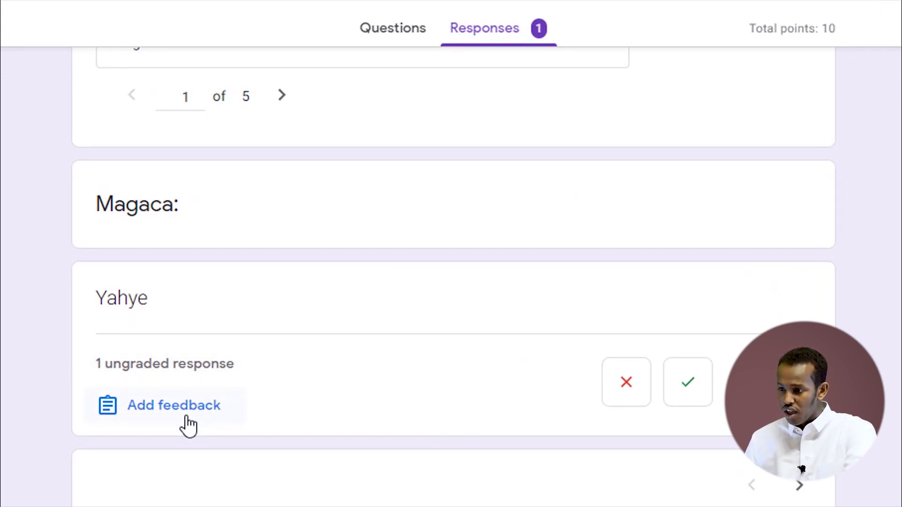
click(695, 389)
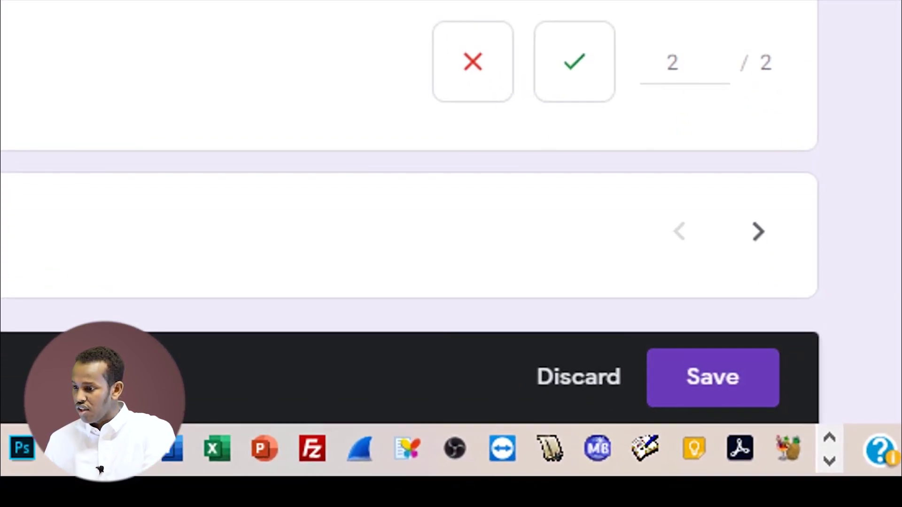
click(766, 453)
scroll(582, 170, down, 3)
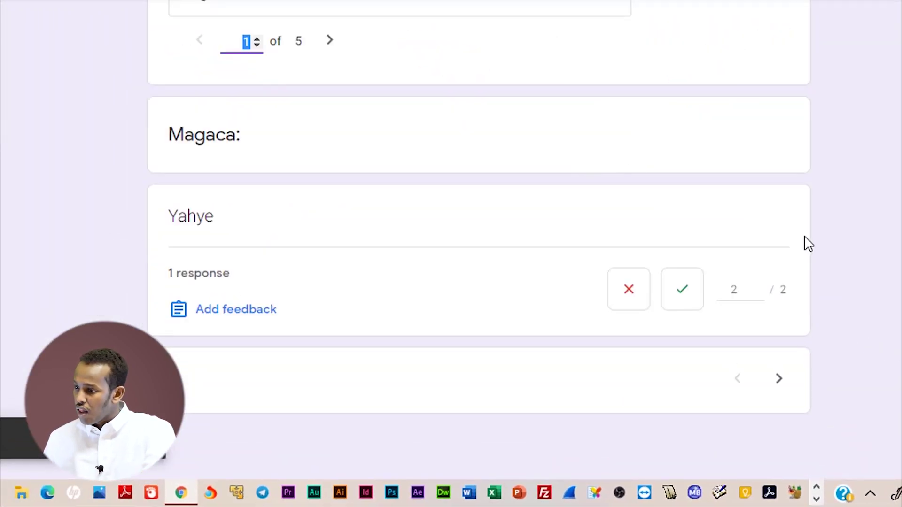
- Give the answer to the "Sax Saar dhamaan jawaabaha saxda ah" question 1 of 2 points after viewing its missing answer, and save
scroll(809, 244, up, 4)
click(418, 206)
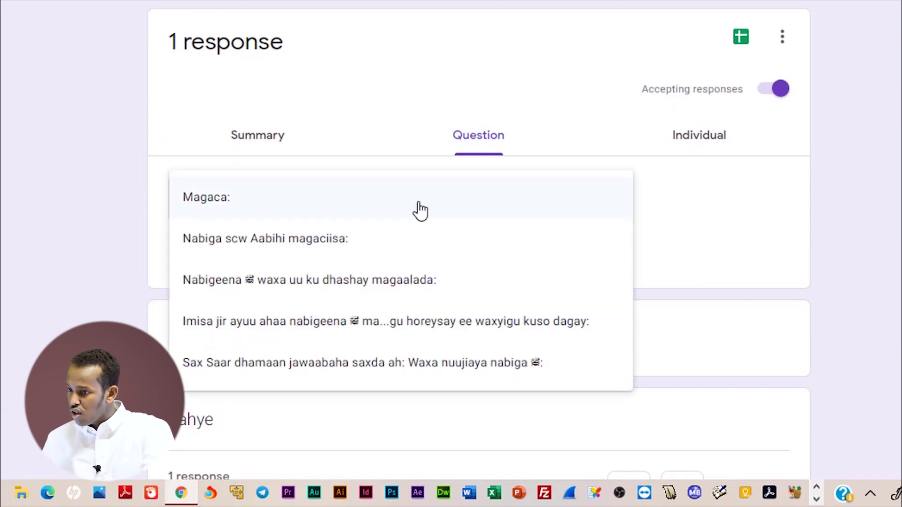
click(347, 367)
scroll(789, 323, down, 5)
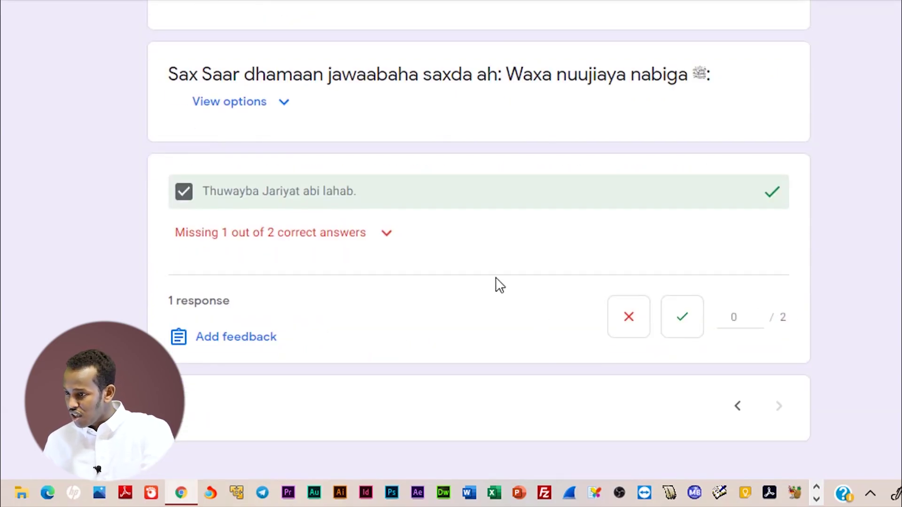
click(388, 237)
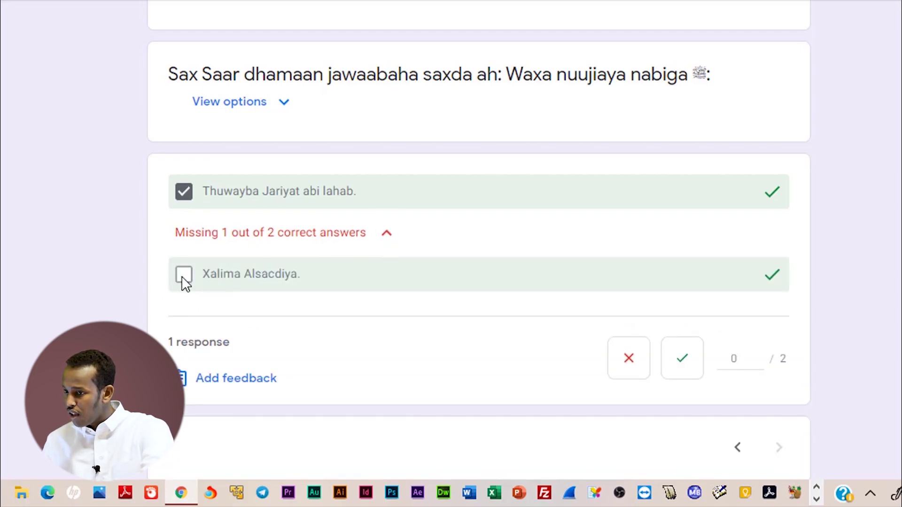
click(740, 359)
click(758, 356)
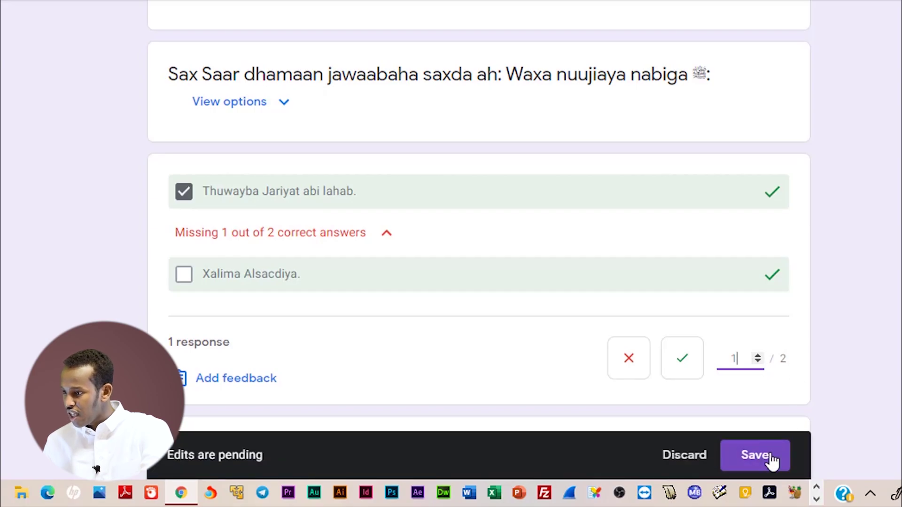
click(772, 460)
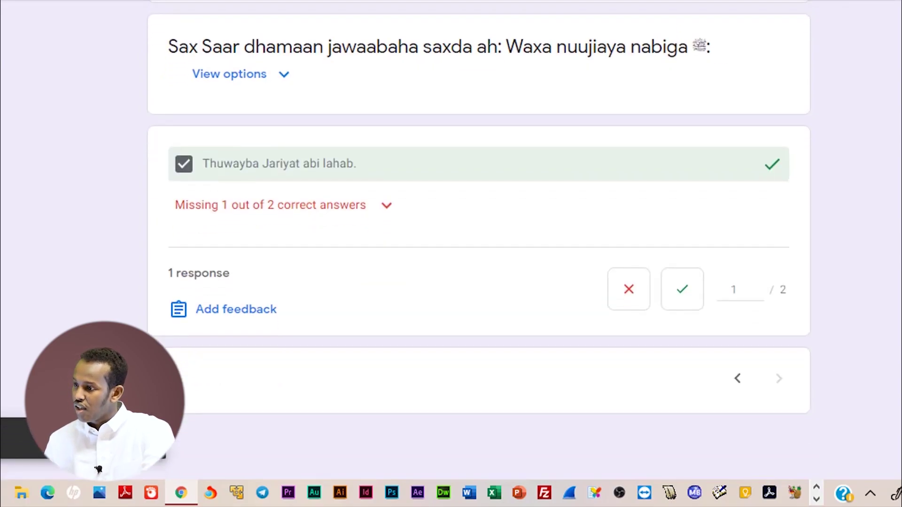
- Check the response summary's point statistics and question charts after the manual grading
scroll(880, 262, up, 6)
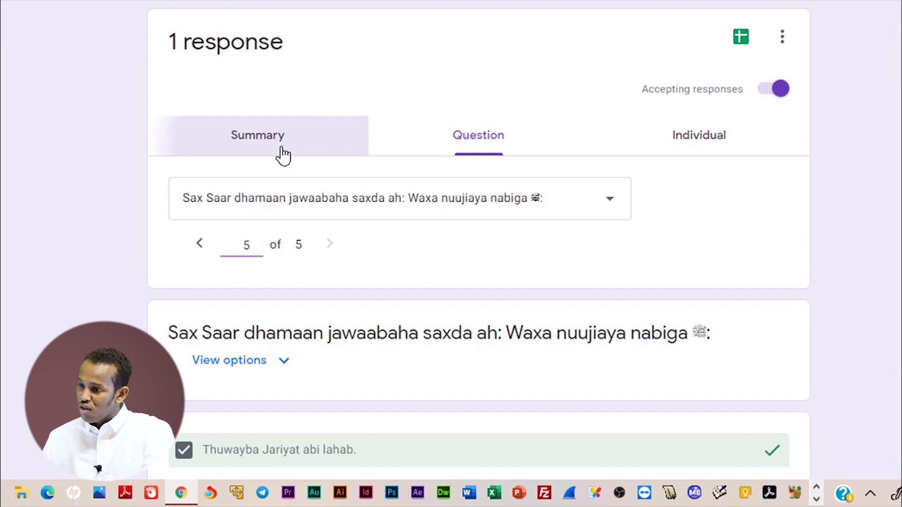
click(283, 155)
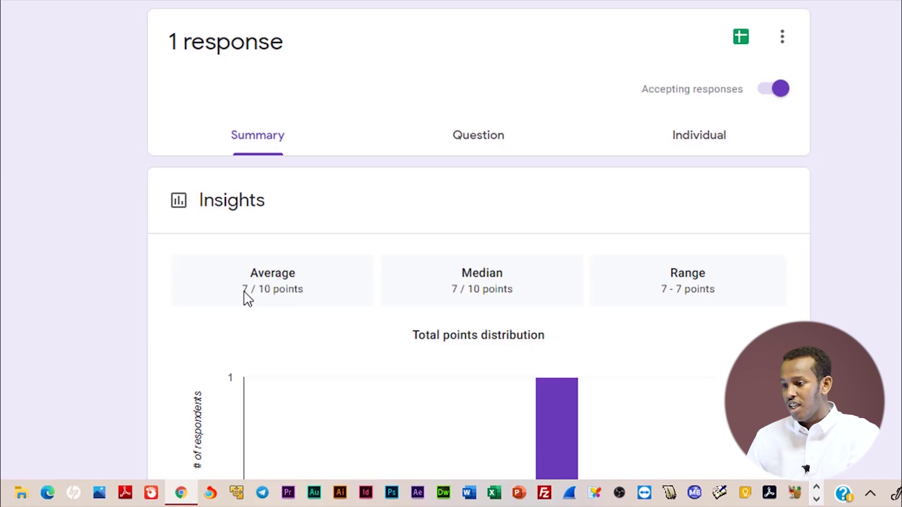
scroll(658, 311, down, 3)
scroll(673, 314, down, 15)
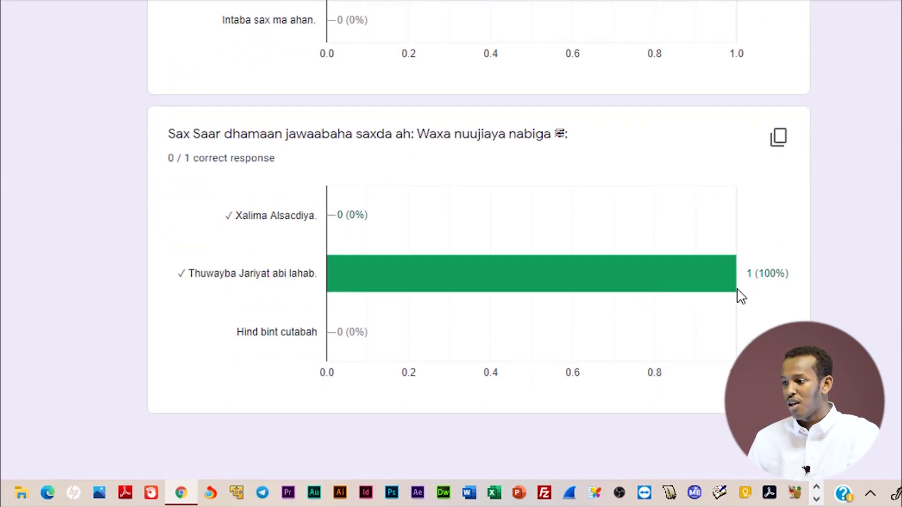
- Send the form's responses to a new spreadsheet named "Imtixan (Responses)"
scroll(740, 296, up, 20)
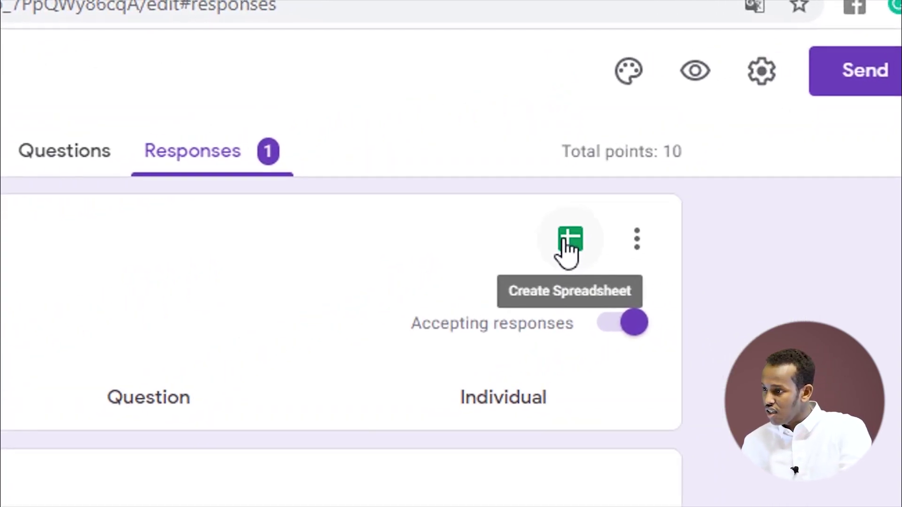
click(569, 242)
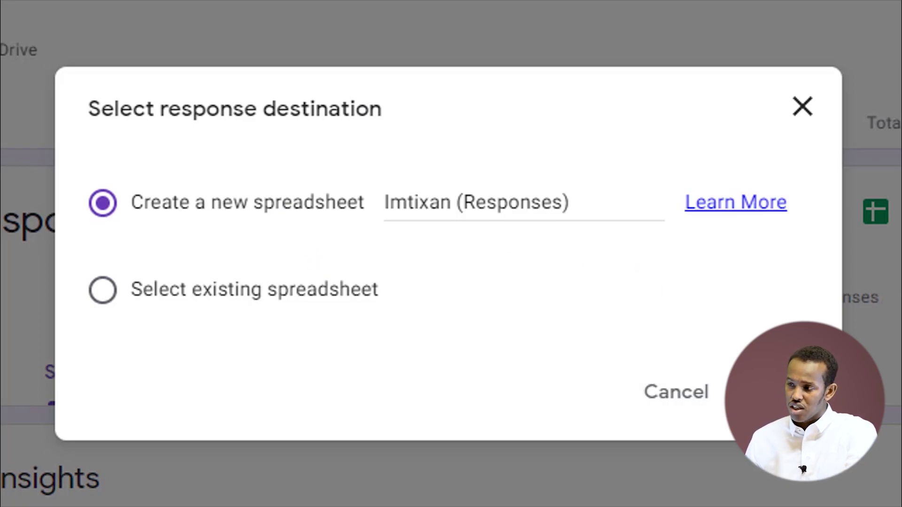
click(761, 392)
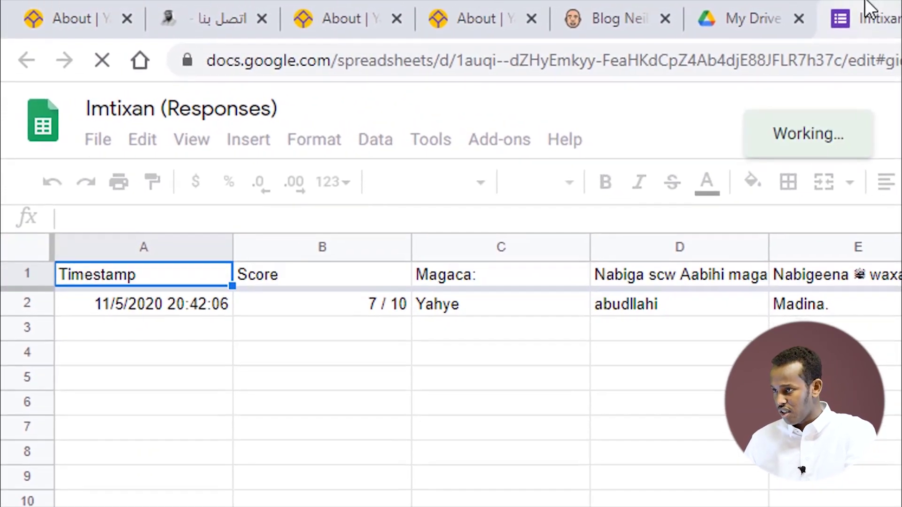
- Return to the Imtixan form's questions, set its confirmation message to "Waad Gashay imtixaankan", and save the settings
click(869, 10)
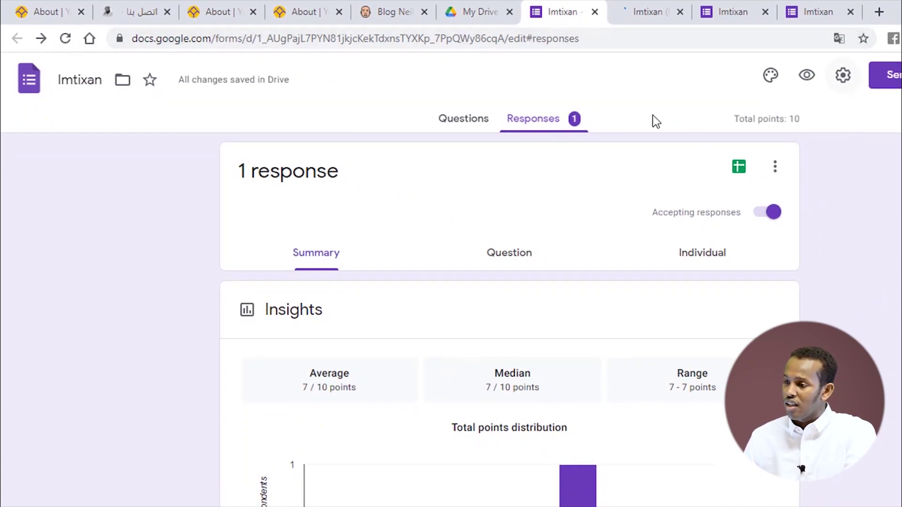
click(470, 123)
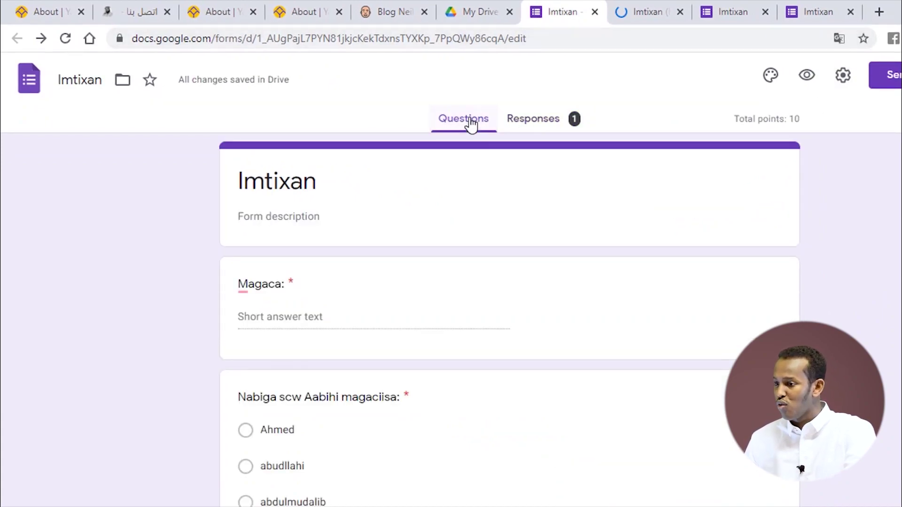
click(844, 78)
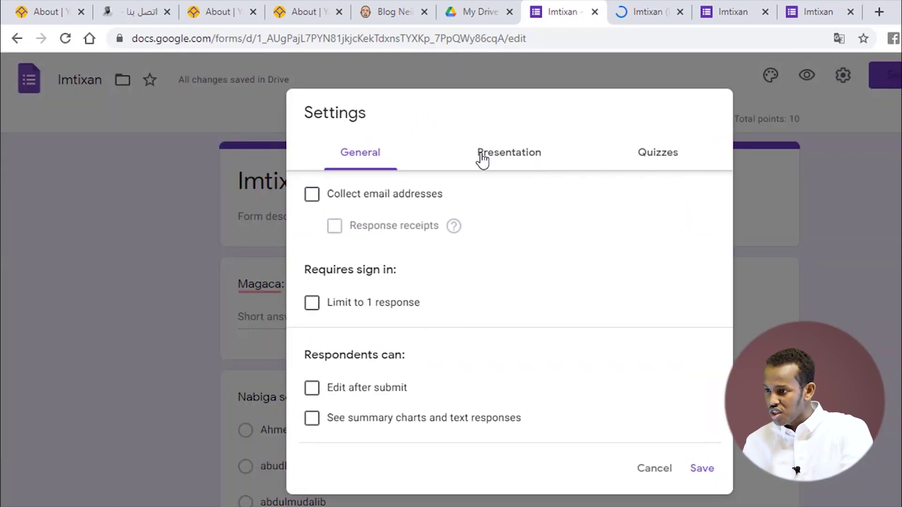
click(520, 162)
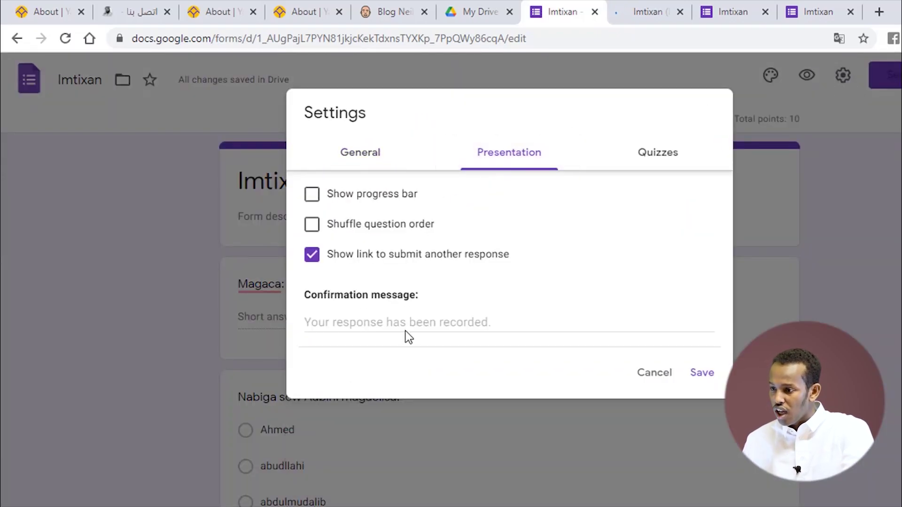
click(493, 324)
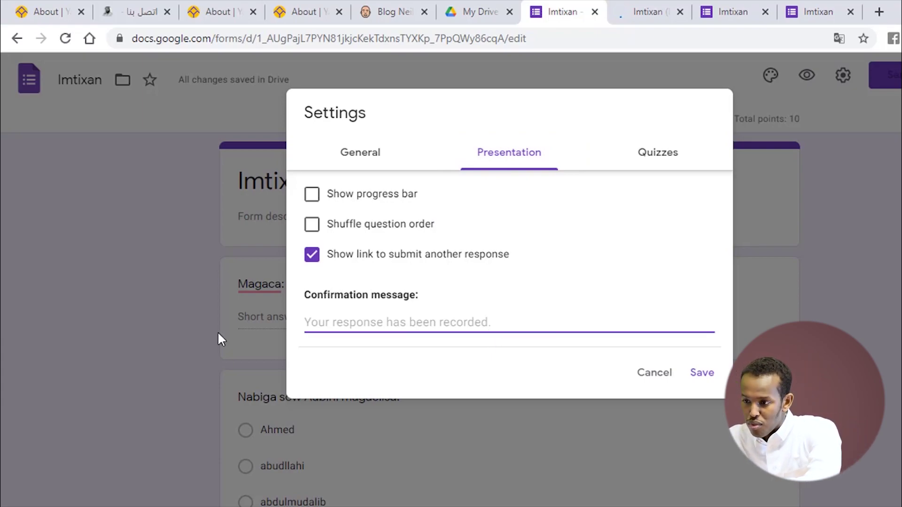
text(Y)
key(BackSpace)
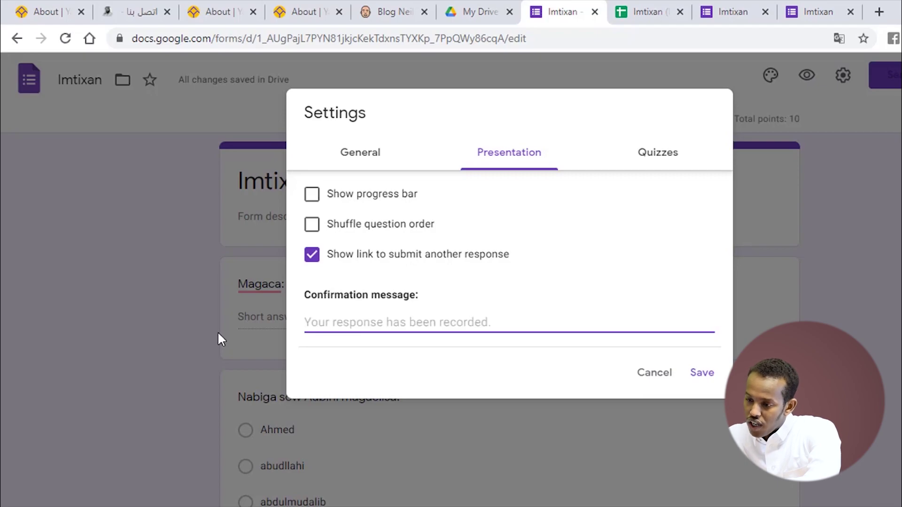
text(Waad Gad)
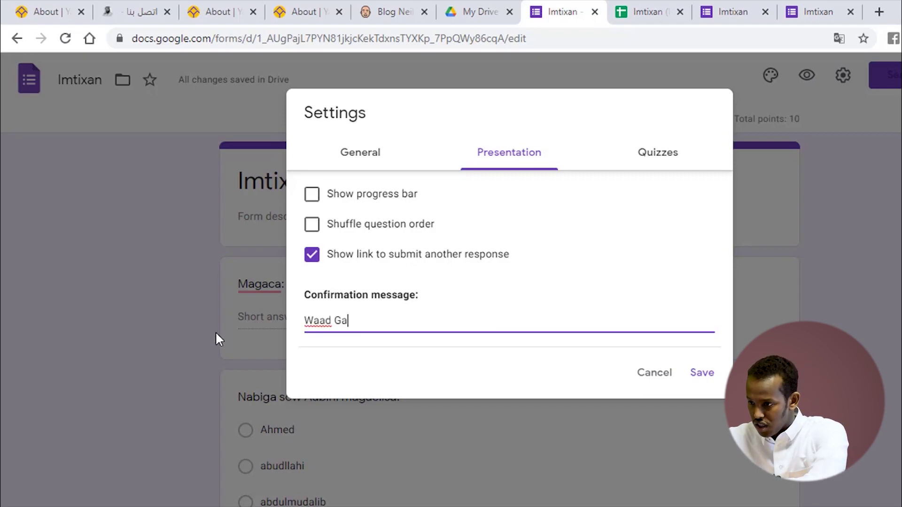
key(BackSpace)
text(shay imtixaankan)
click(712, 373)
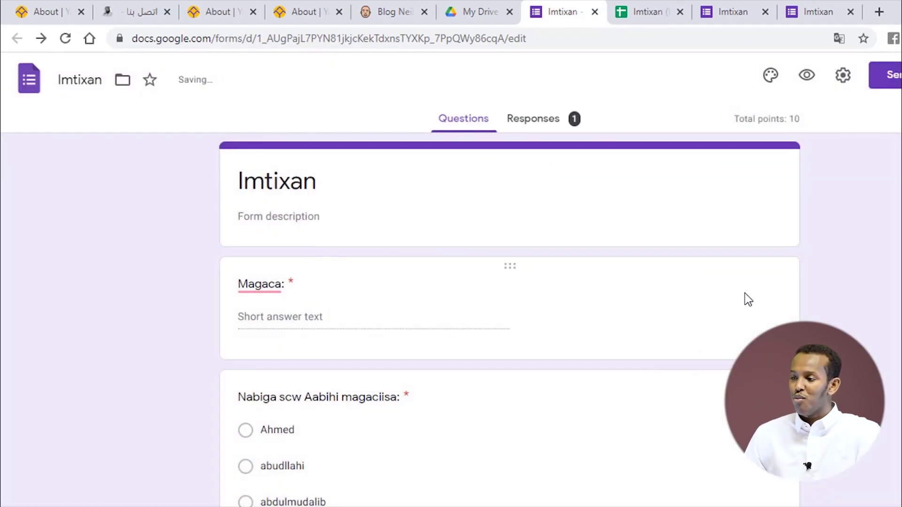
- Limit the form to 1 response per respondent in its general settings and save the change
scroll(743, 298, down, 10)
scroll(728, 294, down, 8)
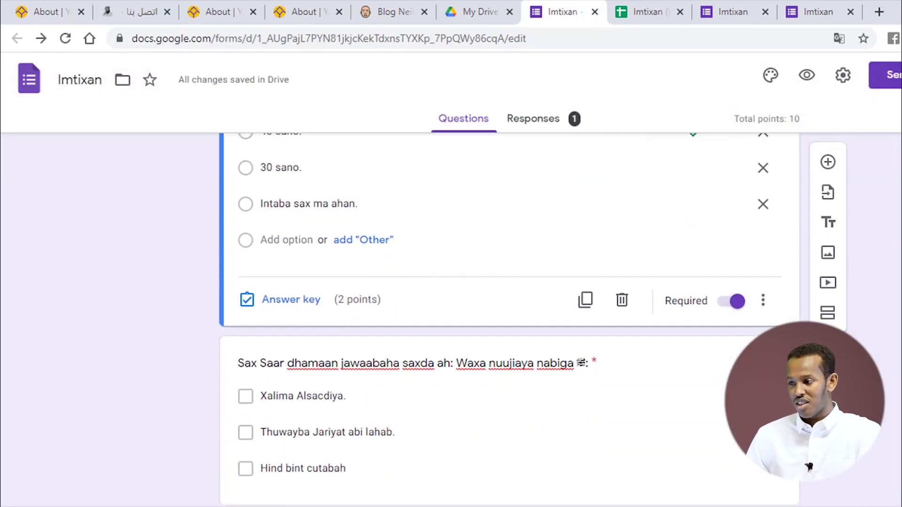
scroll(791, 256, up, 20)
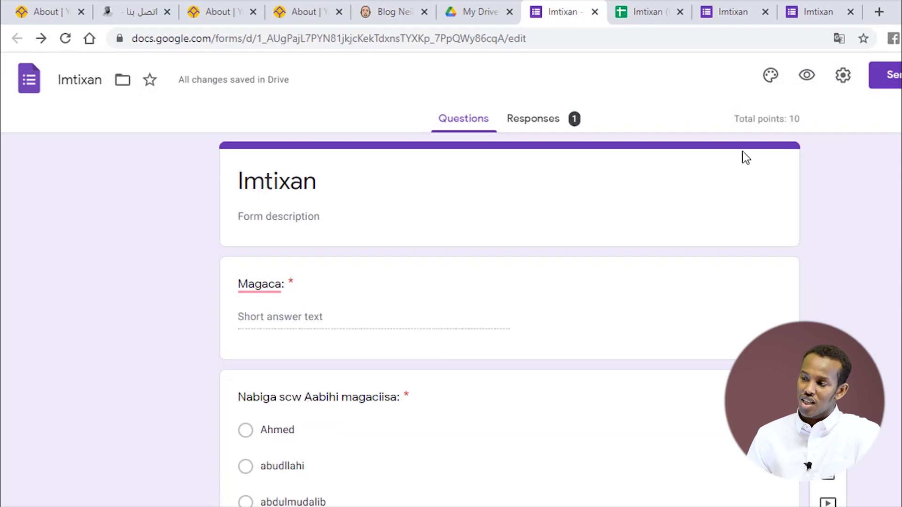
click(843, 75)
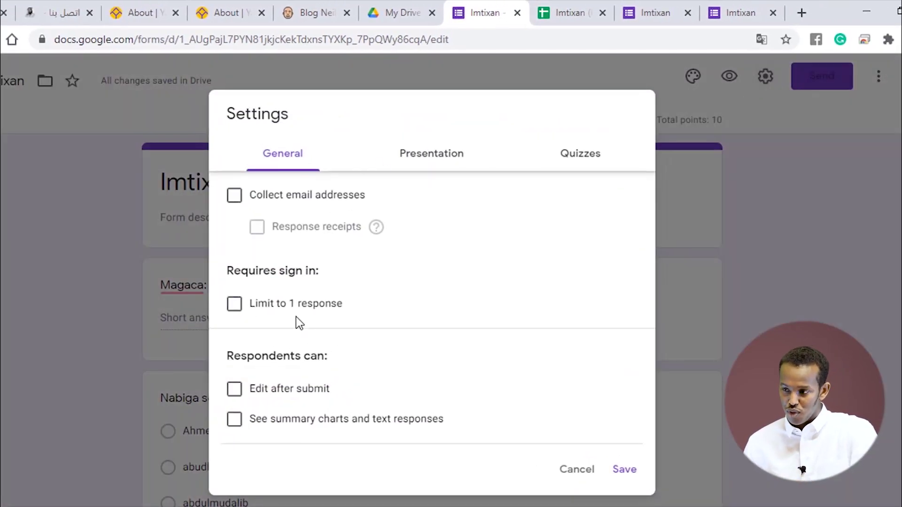
click(239, 310)
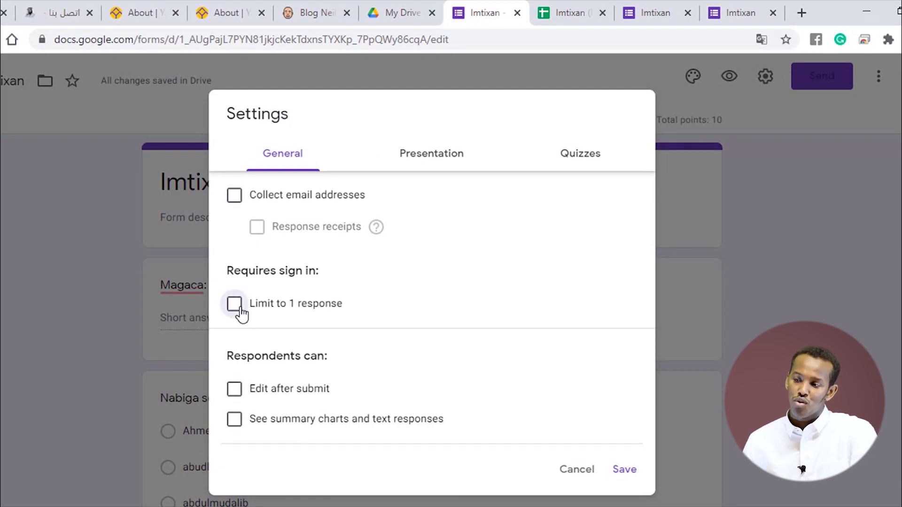
scroll(469, 387, down, 6)
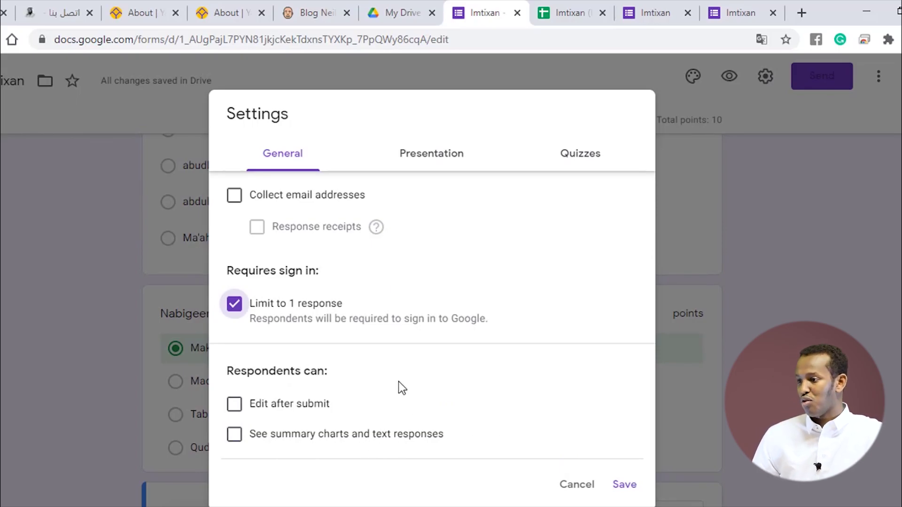
click(626, 485)
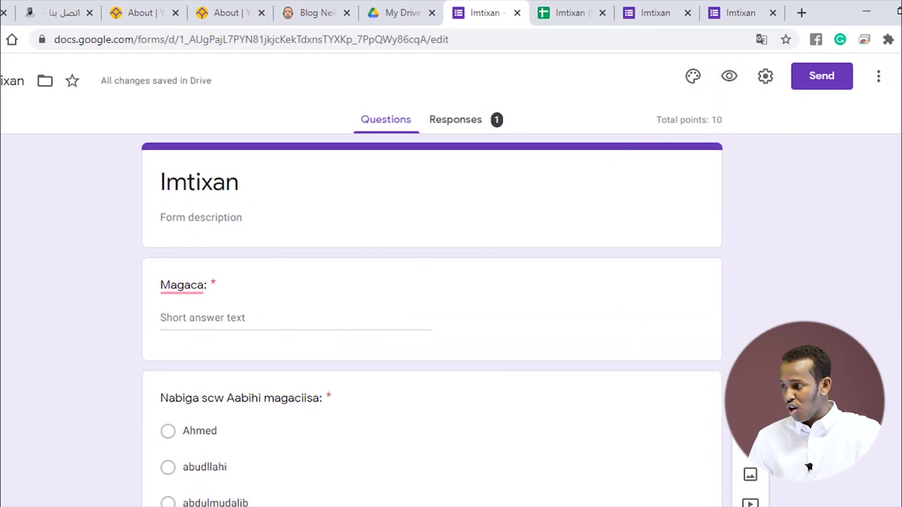
scroll(809, 467, down, 10)
scroll(808, 467, up, 10)
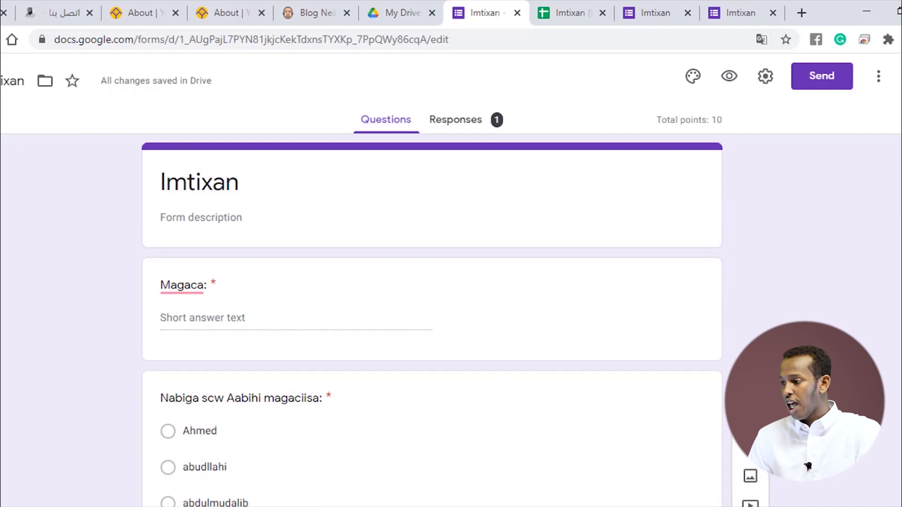